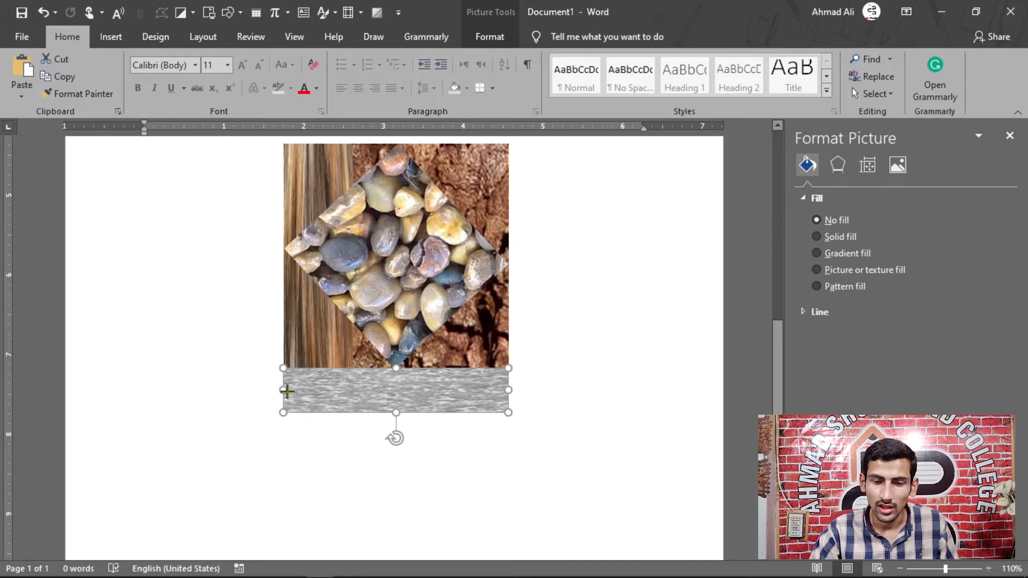
Group the gray strip with the combined wood, bark and stone pictures
{"action": "scroll", "coordinate": [344, 263], "scroll_direction": "up", "scroll_amount": 2}
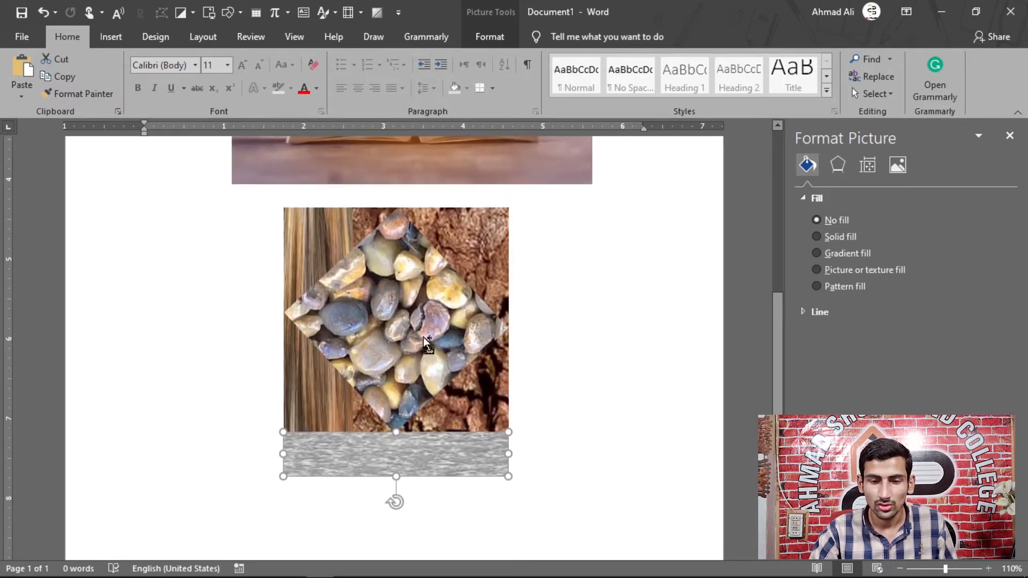
{"action": "left_click", "coordinate": [428, 345], "text": "shift"}
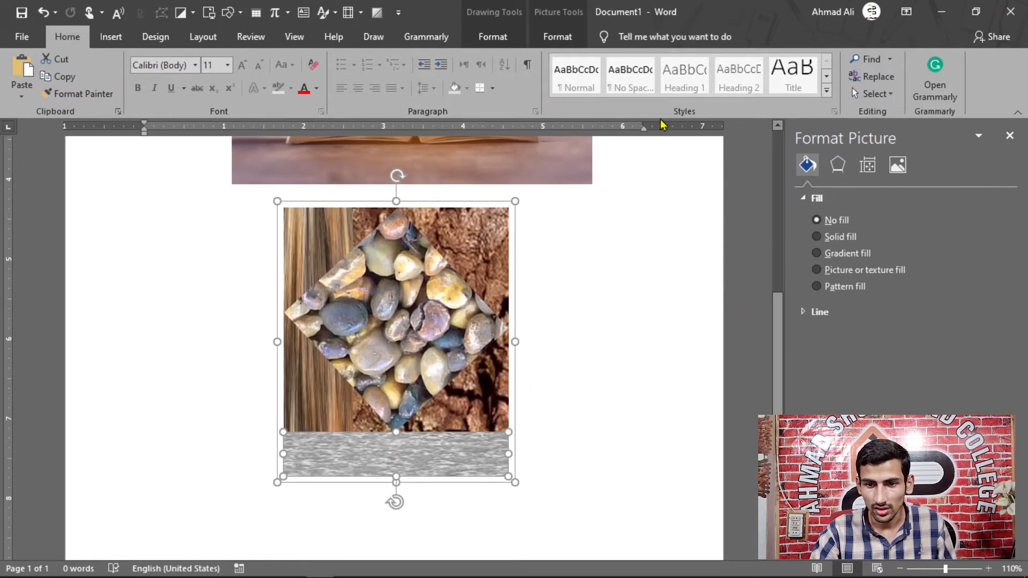
{"action": "left_click", "coordinate": [557, 36]}
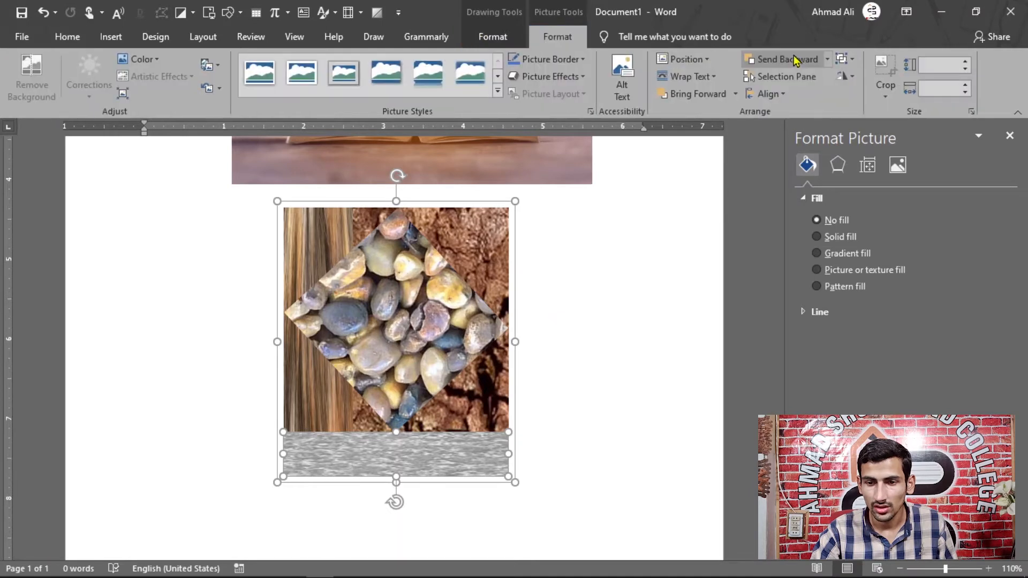
{"action": "left_click", "coordinate": [845, 59]}
{"action": "left_click", "coordinate": [874, 76]}
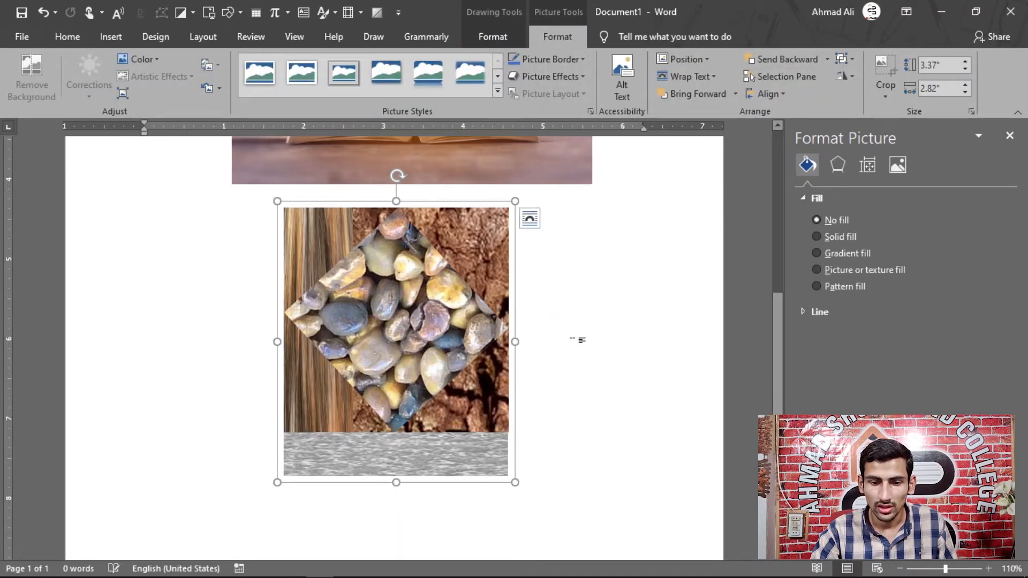
Move the grouped pictures as one object in the space below the book picture
{"action": "left_click", "coordinate": [573, 340]}
{"action": "left_click_drag", "start_coordinate": [429, 429], "coordinate": [421, 463]}
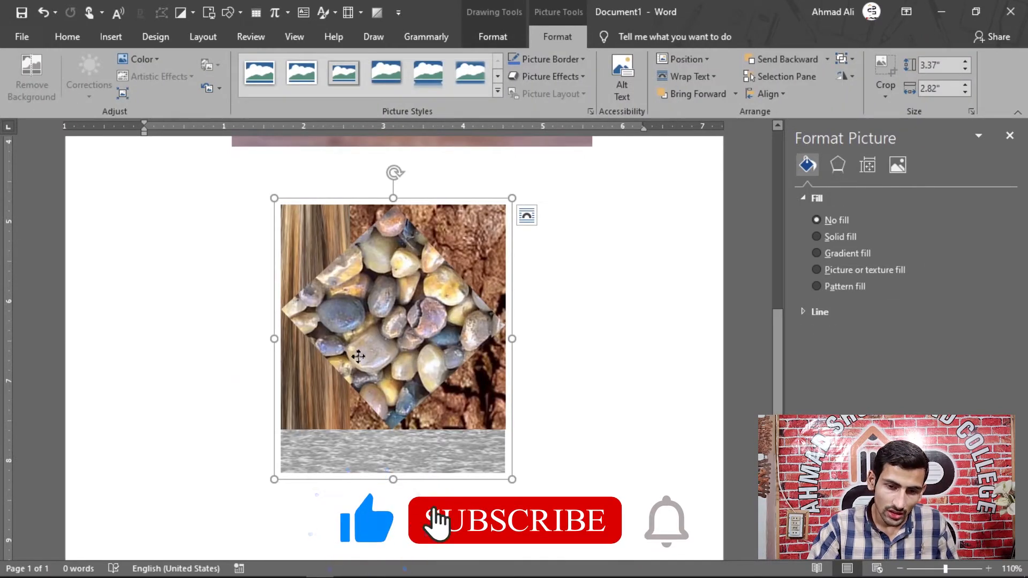
{"action": "left_click_drag", "start_coordinate": [360, 358], "coordinate": [311, 364]}
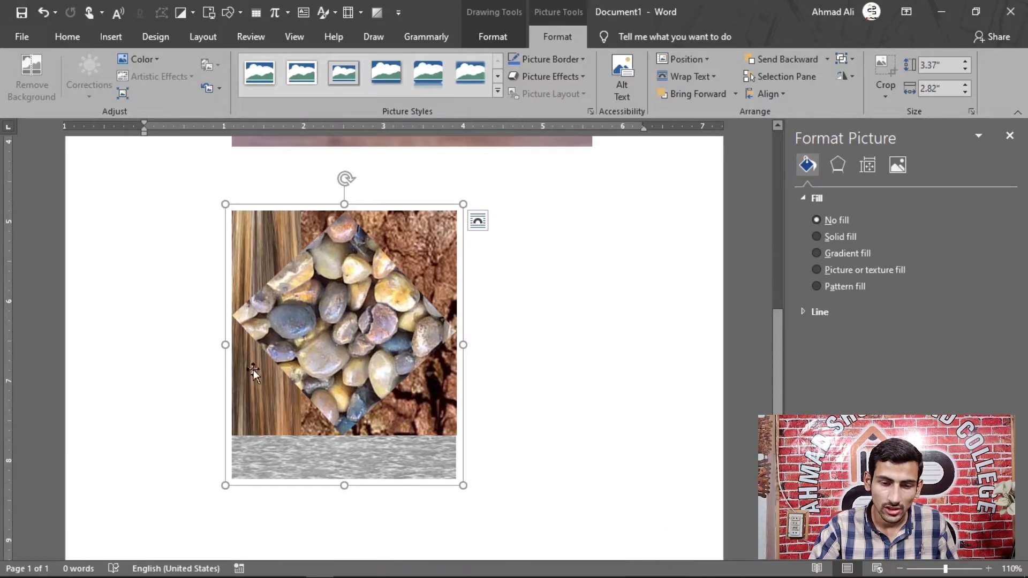
Move the gray strip, stone diamond, wood strip and bark square apart individually while they remain grouped
{"action": "left_click", "coordinate": [376, 455]}
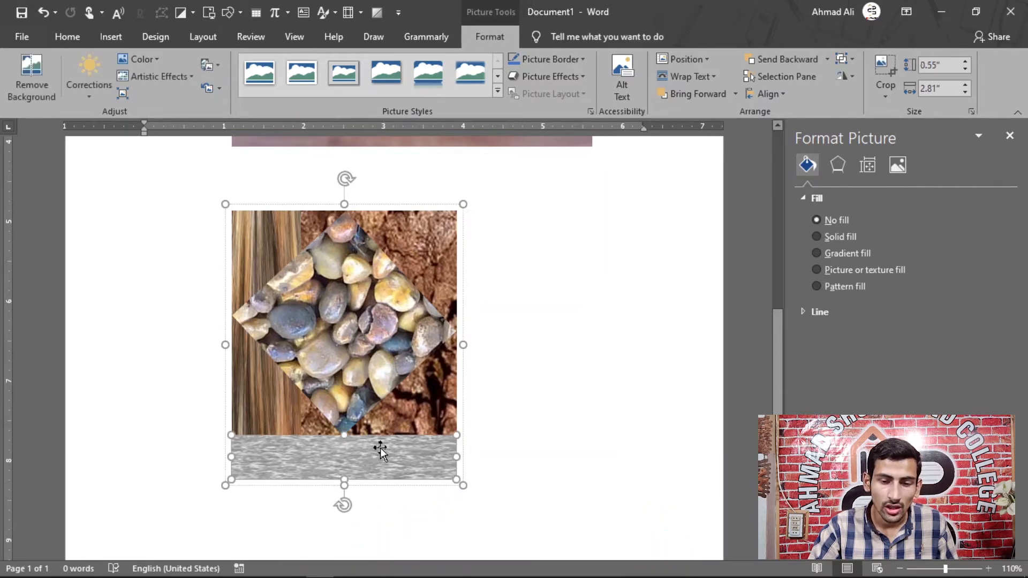
{"action": "left_click_drag", "start_coordinate": [381, 452], "coordinate": [632, 281]}
{"action": "left_click_drag", "start_coordinate": [380, 313], "coordinate": [197, 313]}
{"action": "left_click_drag", "start_coordinate": [264, 401], "coordinate": [399, 448]}
{"action": "left_click_drag", "start_coordinate": [307, 336], "coordinate": [318, 309]}
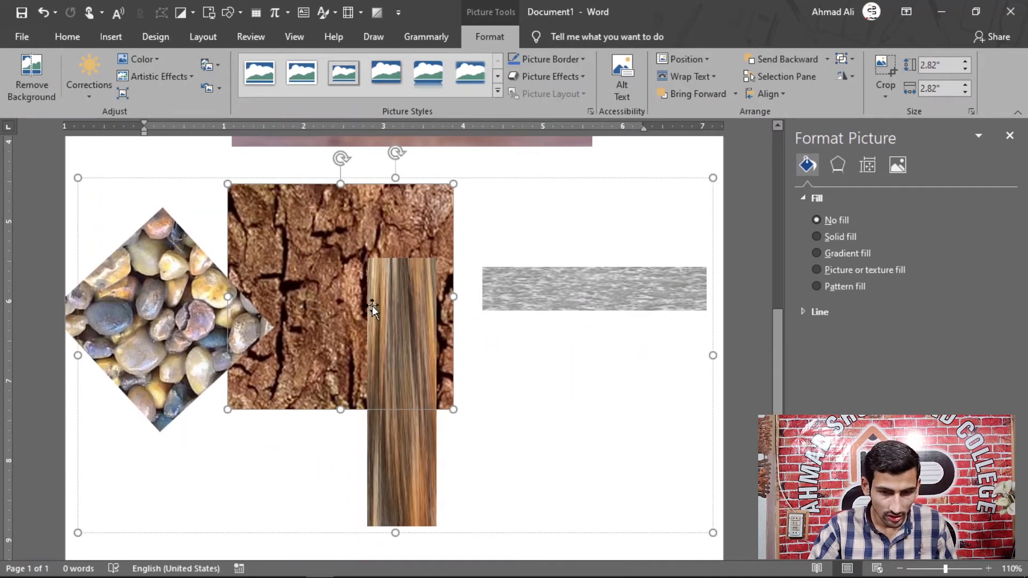
Undo the separate picture moves and the last move of the whole group
{"action": "key", "text": "ctrl+z"}
{"action": "key", "text": "ctrl+z"}
{"action": "key", "text": "ctrl+z"}
{"action": "key", "text": "ctrl+z"}
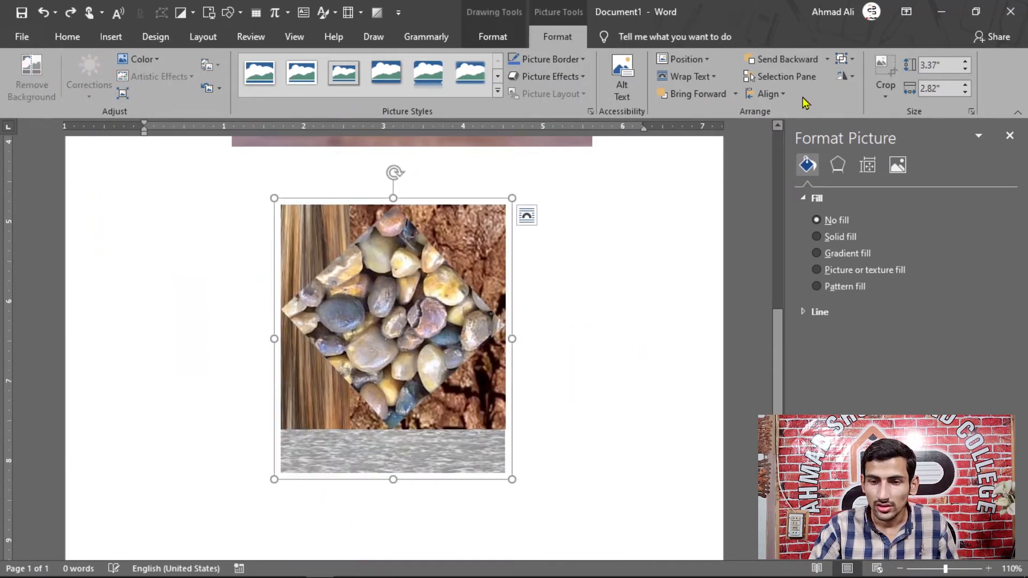
Ungroup the pictures and spread the wood strip, bark square, stone diamond and gray strip apart on the page
{"action": "left_click", "coordinate": [846, 58]}
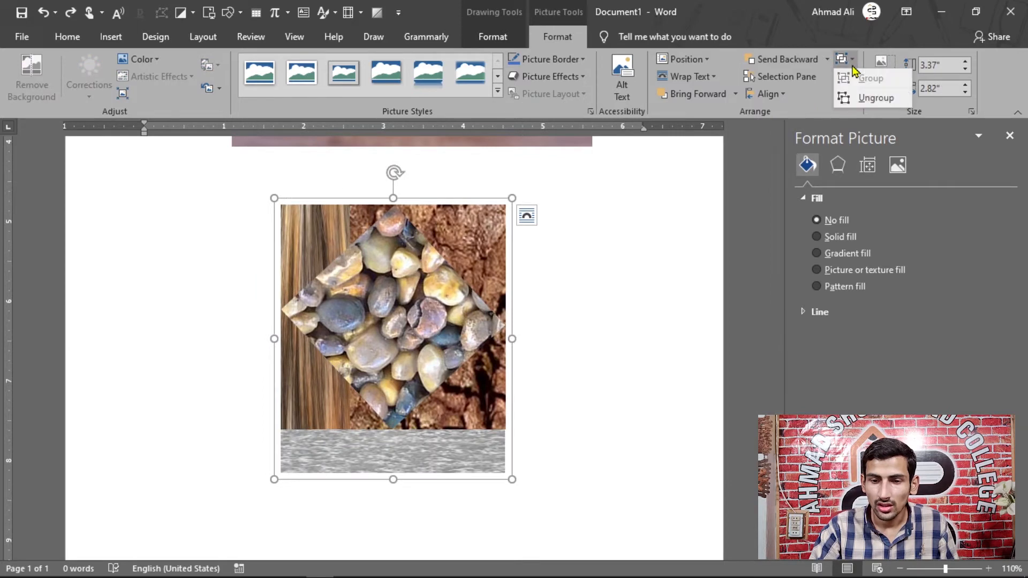
{"action": "left_click", "coordinate": [859, 102]}
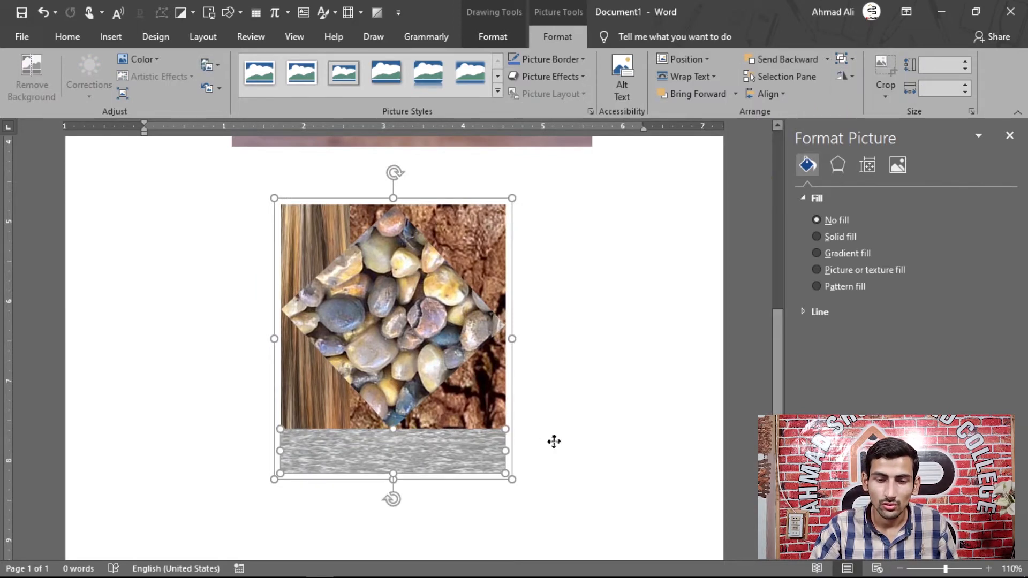
{"action": "left_click_drag", "start_coordinate": [533, 442], "coordinate": [571, 444]}
{"action": "scroll", "coordinate": [327, 421], "scroll_direction": "up", "scroll_amount": 3}
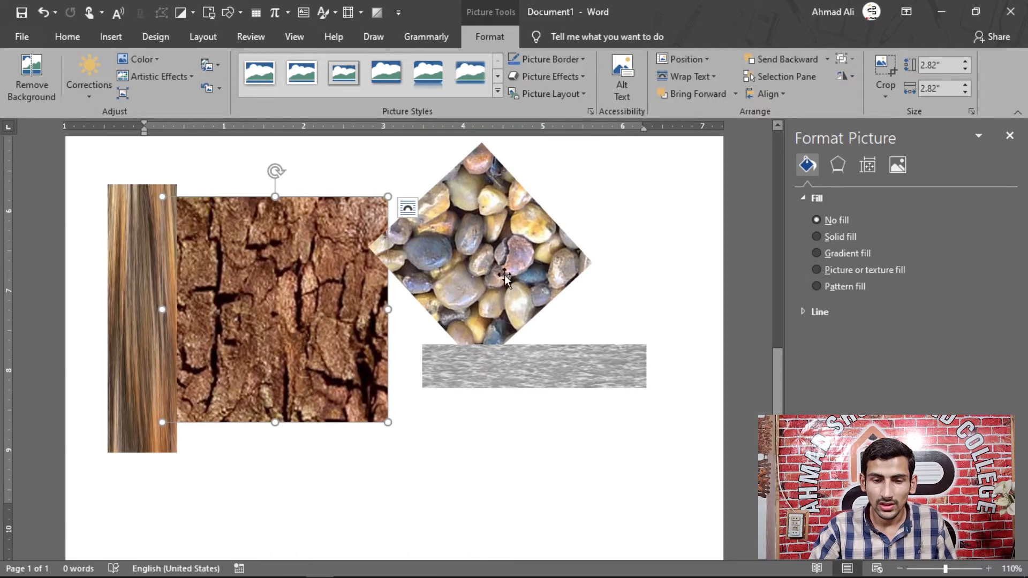
{"action": "left_click_drag", "start_coordinate": [505, 276], "coordinate": [559, 271]}
{"action": "left_click", "coordinate": [489, 384]}
{"action": "left_click_drag", "start_coordinate": [489, 384], "coordinate": [476, 404]}
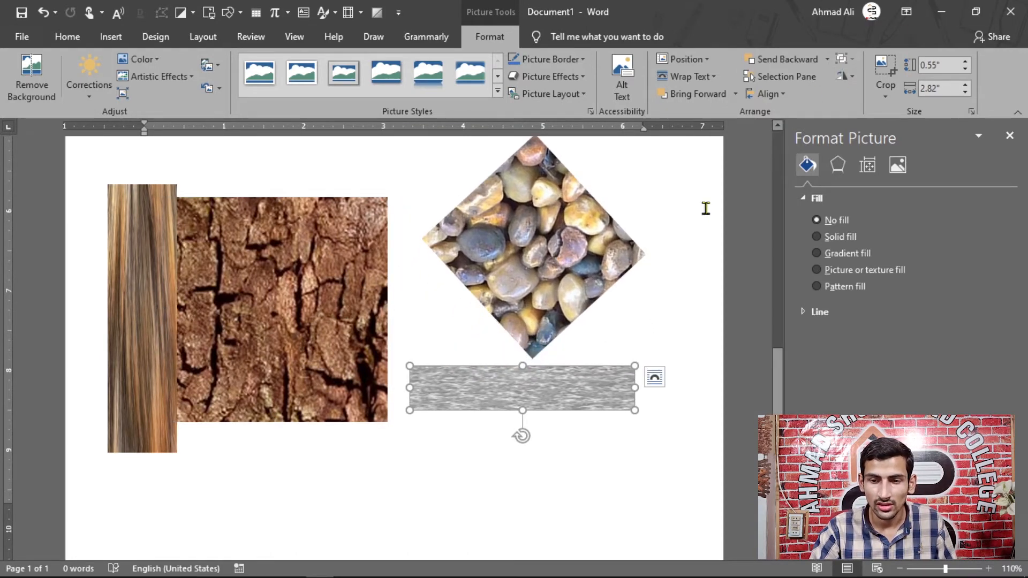
Set the gray strip's rotation to 45° through the advanced rotation options
{"action": "left_click", "coordinate": [851, 76]}
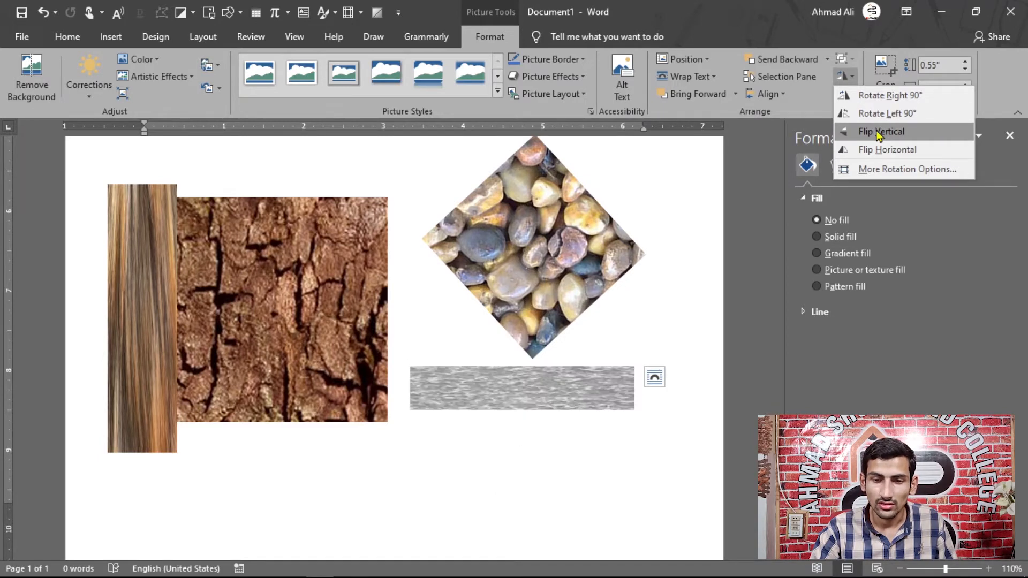
{"action": "left_click", "coordinate": [896, 169]}
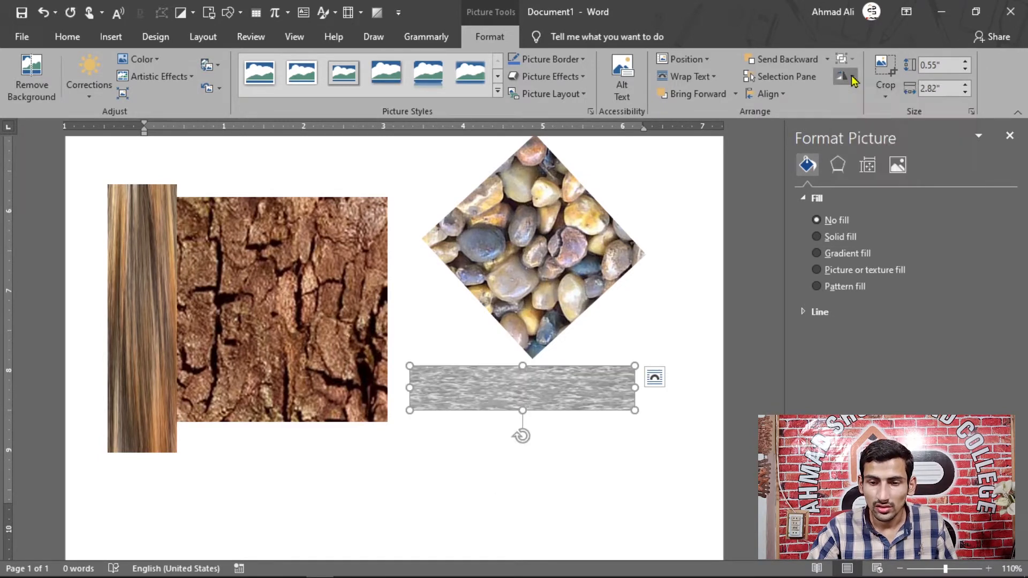
{"action": "left_click", "coordinate": [509, 196]}
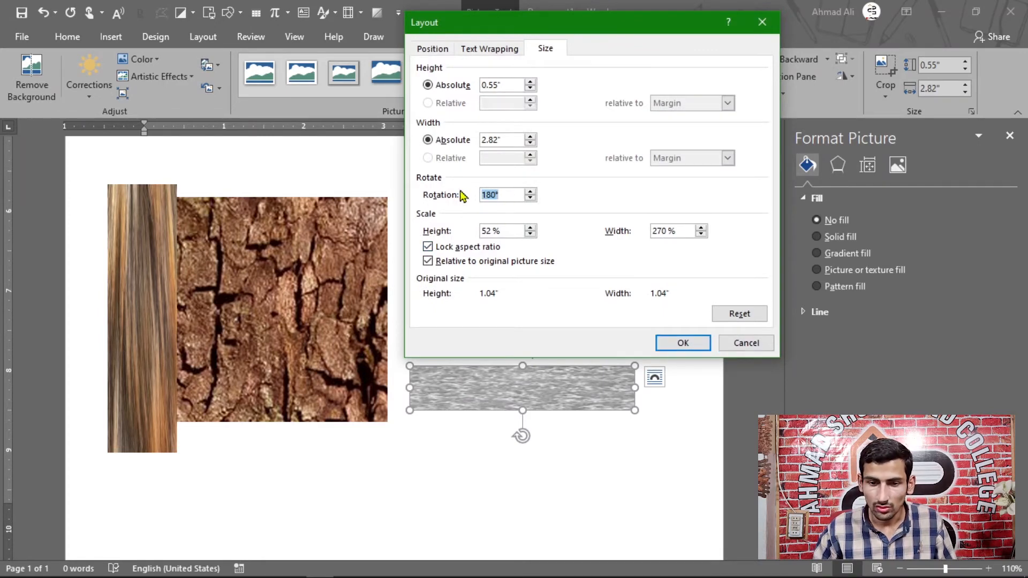
{"action": "type", "text": "45"}
{"action": "key", "text": "Return"}
Move the bark square clear of the wood strip and center it horizontally using Align to Page
{"action": "left_click_drag", "start_coordinate": [300, 305], "coordinate": [337, 300]}
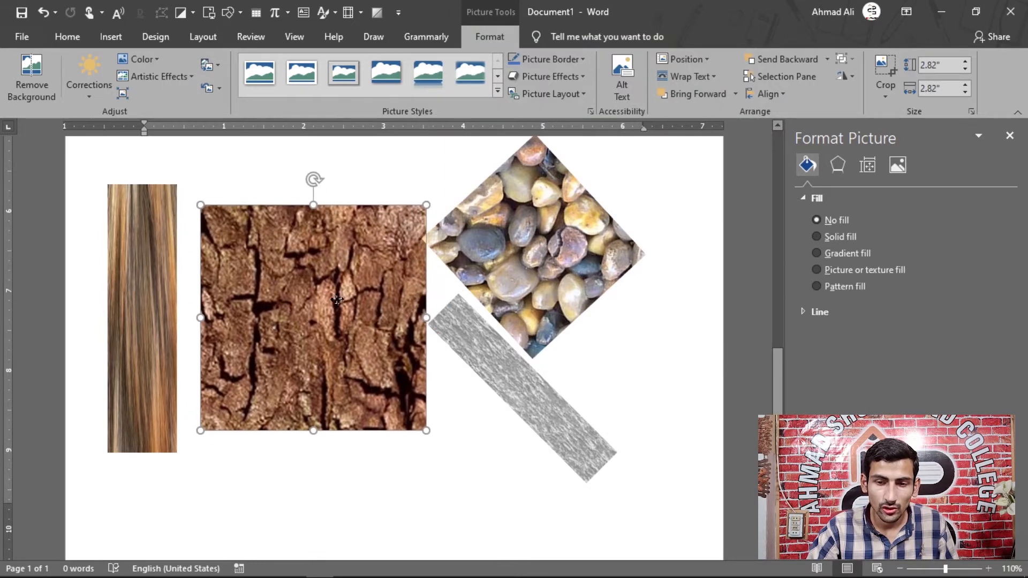
{"action": "left_click_drag", "start_coordinate": [336, 262], "coordinate": [326, 284]}
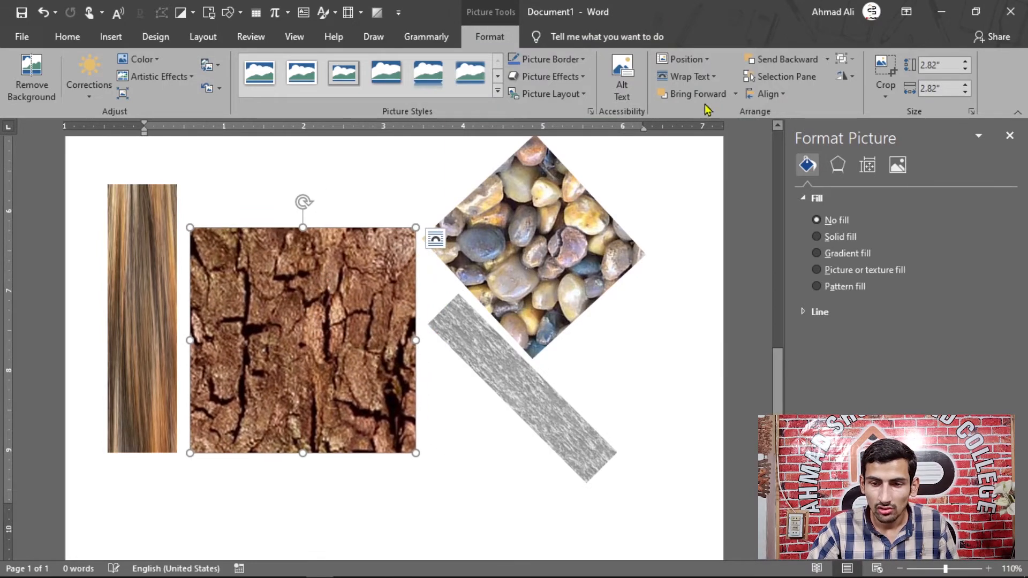
{"action": "left_click", "coordinate": [769, 94]}
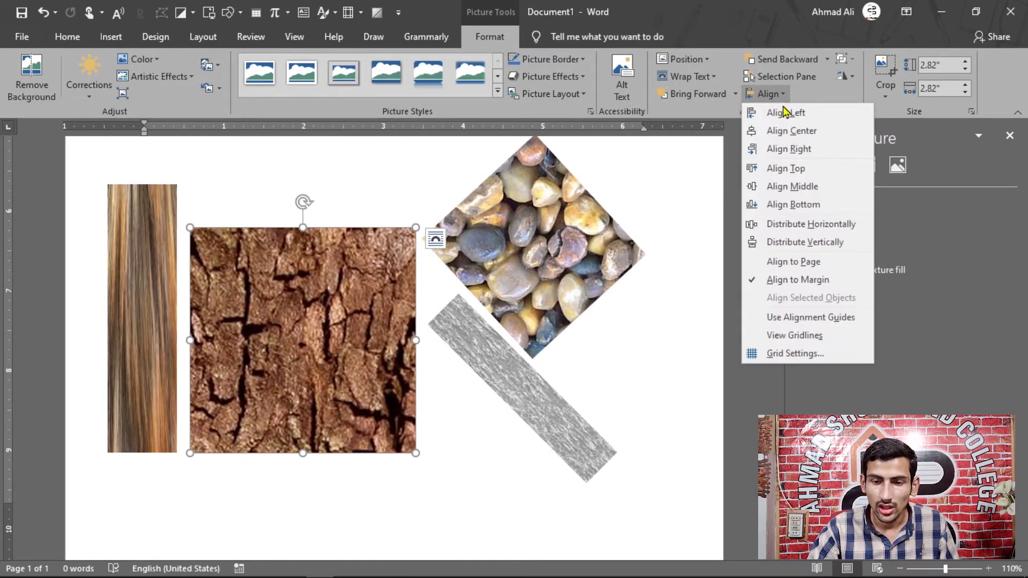
{"action": "left_click", "coordinate": [805, 262]}
{"action": "left_click_drag", "start_coordinate": [343, 292], "coordinate": [352, 310]}
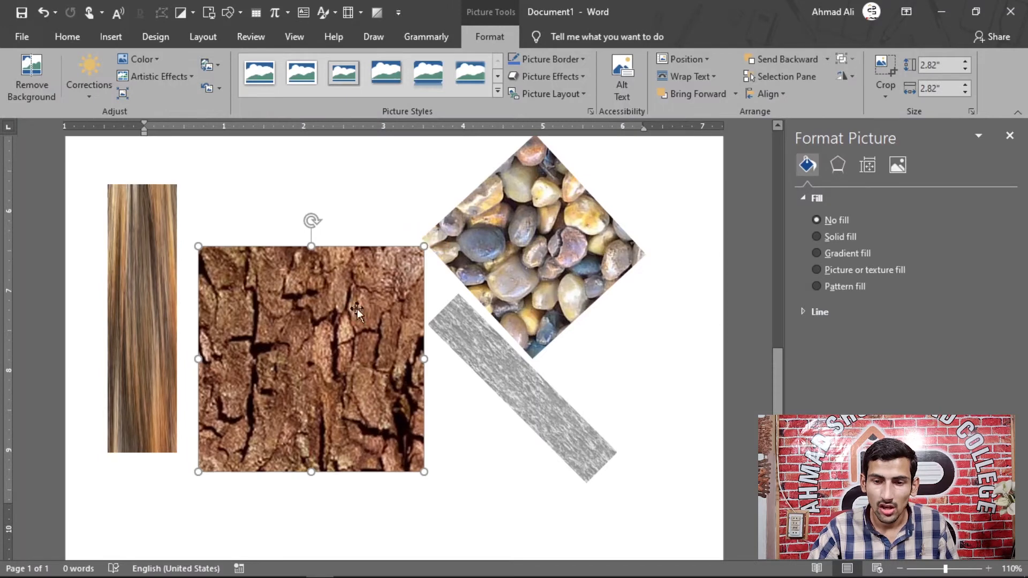
{"action": "left_click", "coordinate": [771, 95]}
{"action": "left_click", "coordinate": [788, 132]}
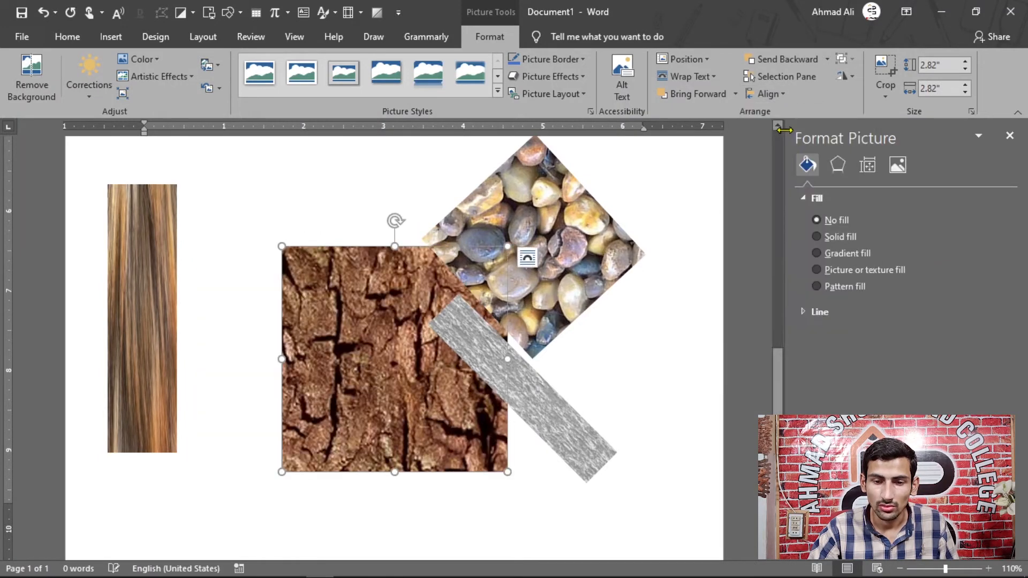
Align the bark square to the left edge of the page
{"action": "scroll", "coordinate": [413, 317], "scroll_direction": "down", "scroll_amount": 5, "text": "ctrl"}
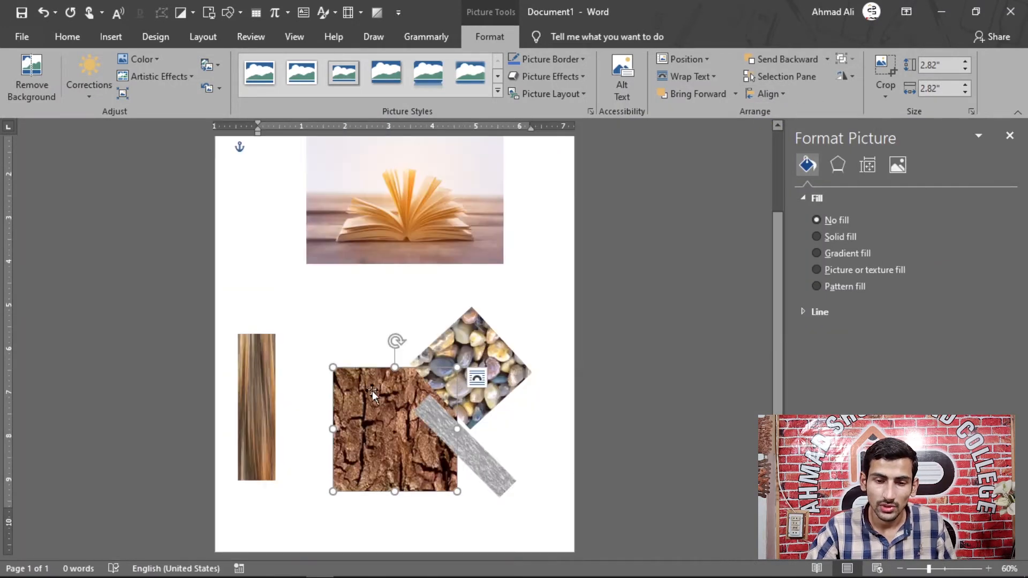
{"action": "left_click", "coordinate": [771, 94]}
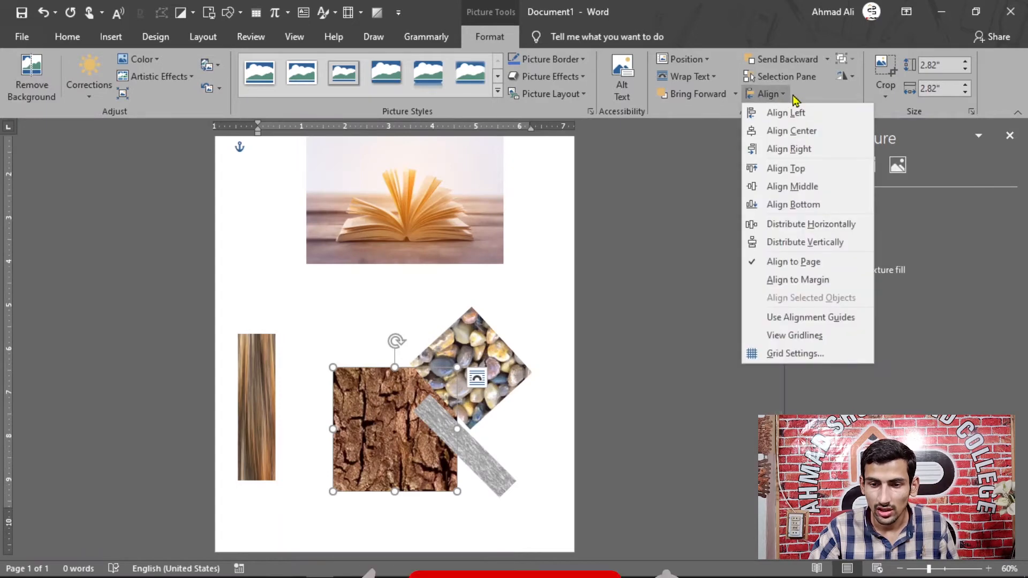
{"action": "left_click", "coordinate": [785, 113]}
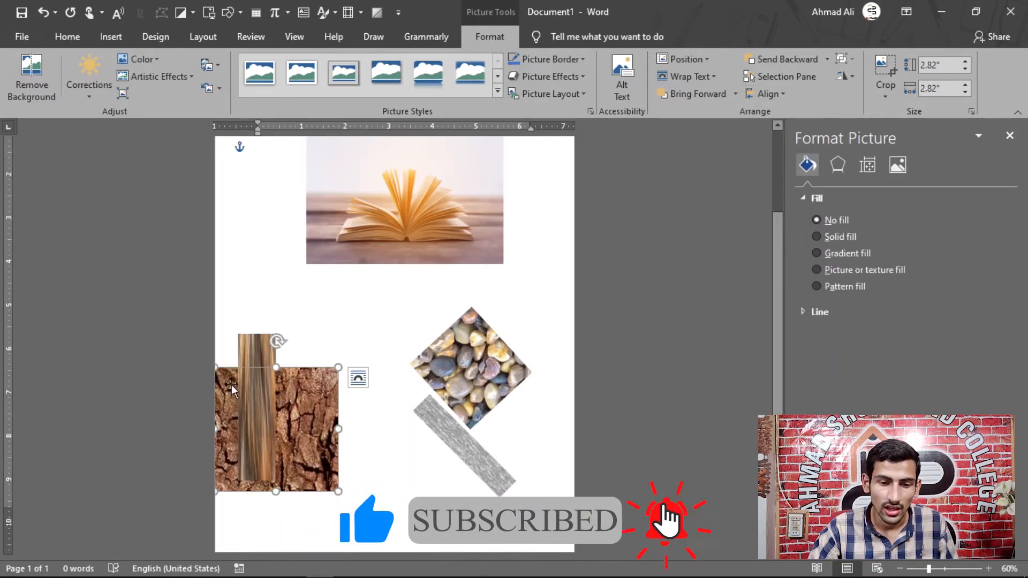
{"action": "scroll", "coordinate": [202, 440], "scroll_direction": "up", "scroll_amount": 6}
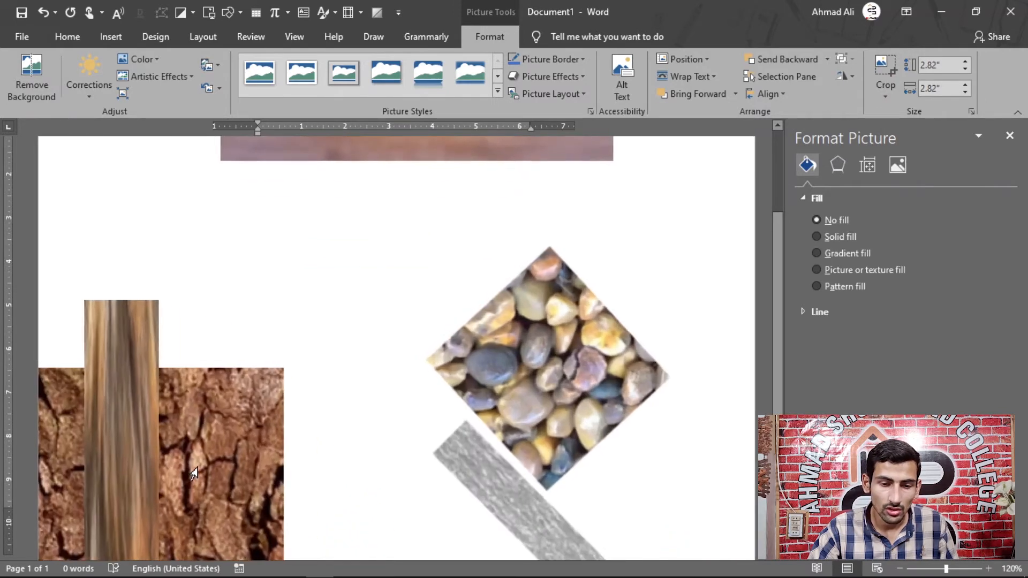
{"action": "scroll", "coordinate": [207, 509], "scroll_direction": "down", "scroll_amount": 5}
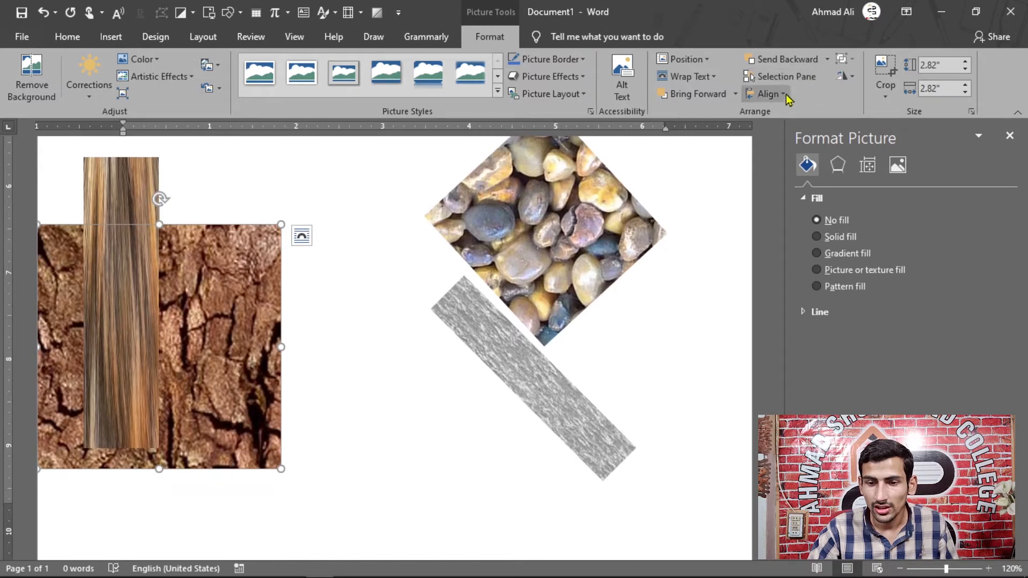
Switch the alignment reference to Align to Margin and align the bark square to the left margin
{"action": "left_click", "coordinate": [767, 94]}
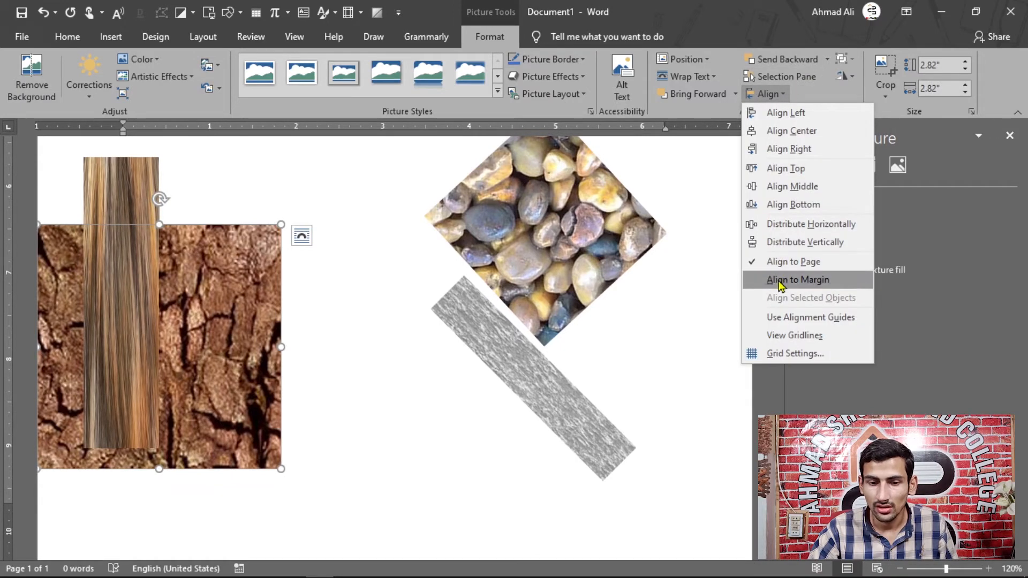
{"action": "left_click", "coordinate": [779, 280]}
{"action": "left_click", "coordinate": [783, 101]}
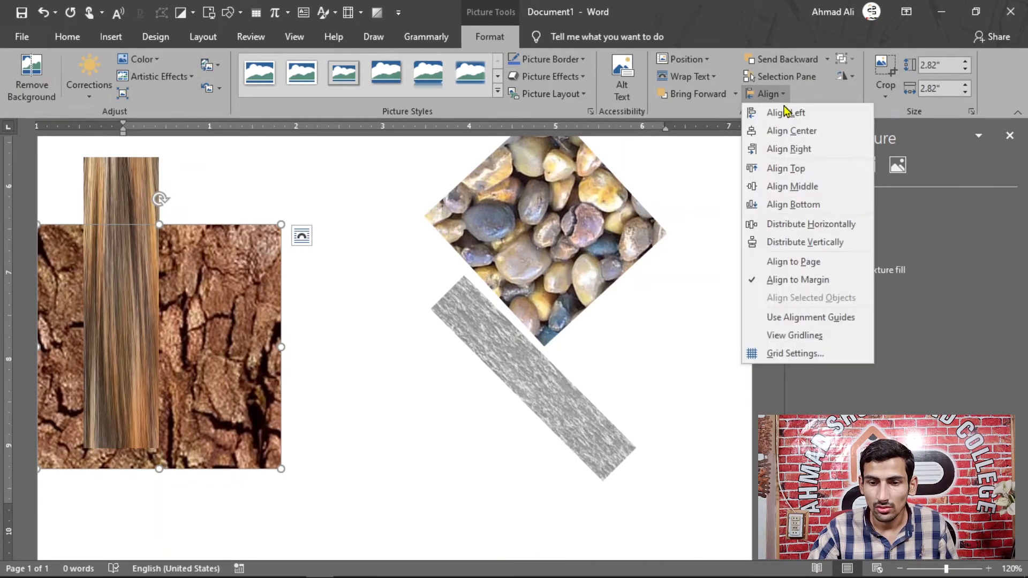
{"action": "left_click", "coordinate": [785, 111]}
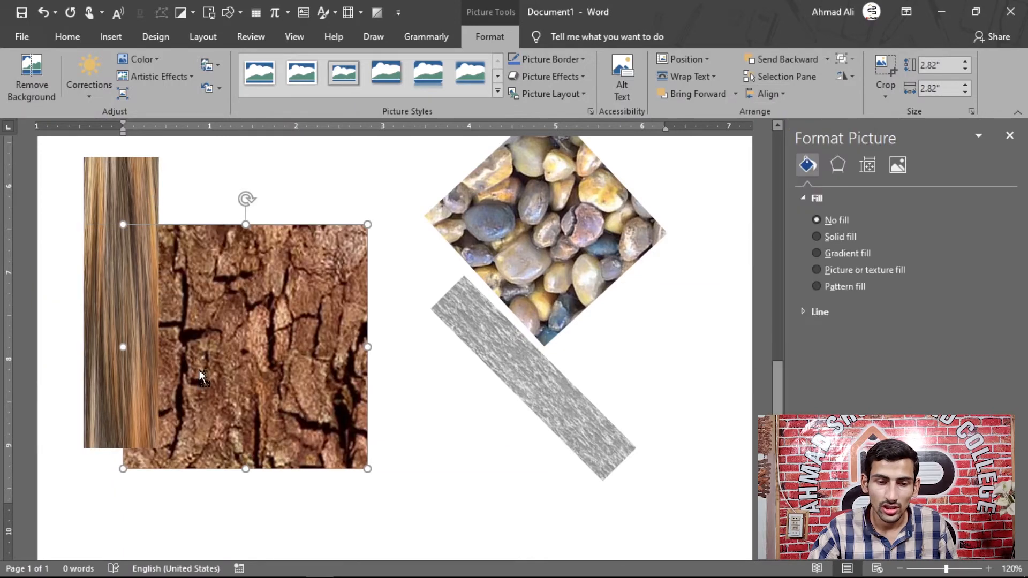
{"action": "scroll", "coordinate": [203, 375], "scroll_direction": "down", "scroll_amount": 4, "text": "ctrl"}
{"action": "scroll", "coordinate": [202, 364], "scroll_direction": "up", "scroll_amount": 5}
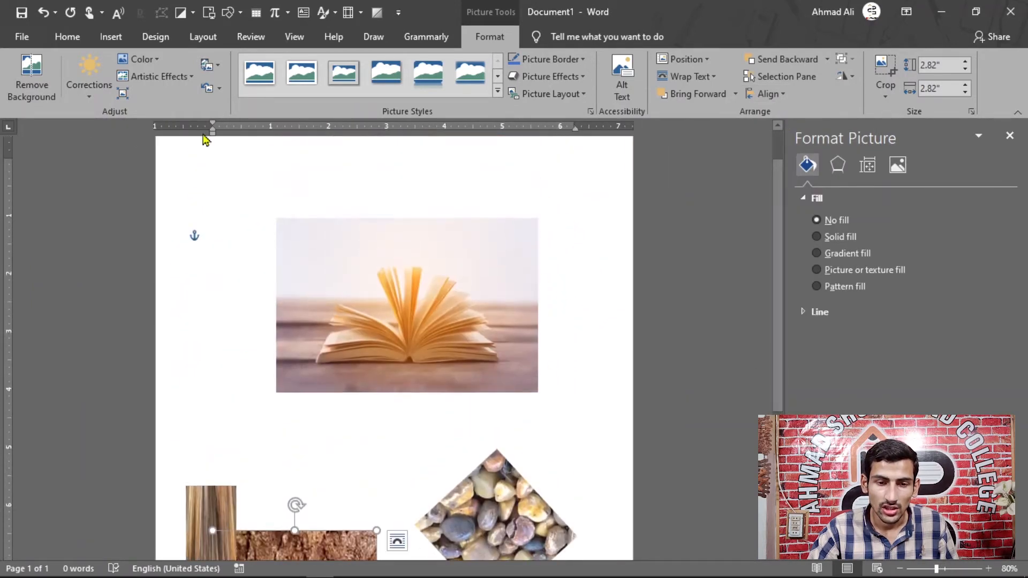
{"action": "scroll", "coordinate": [201, 391], "scroll_direction": "down", "scroll_amount": 4}
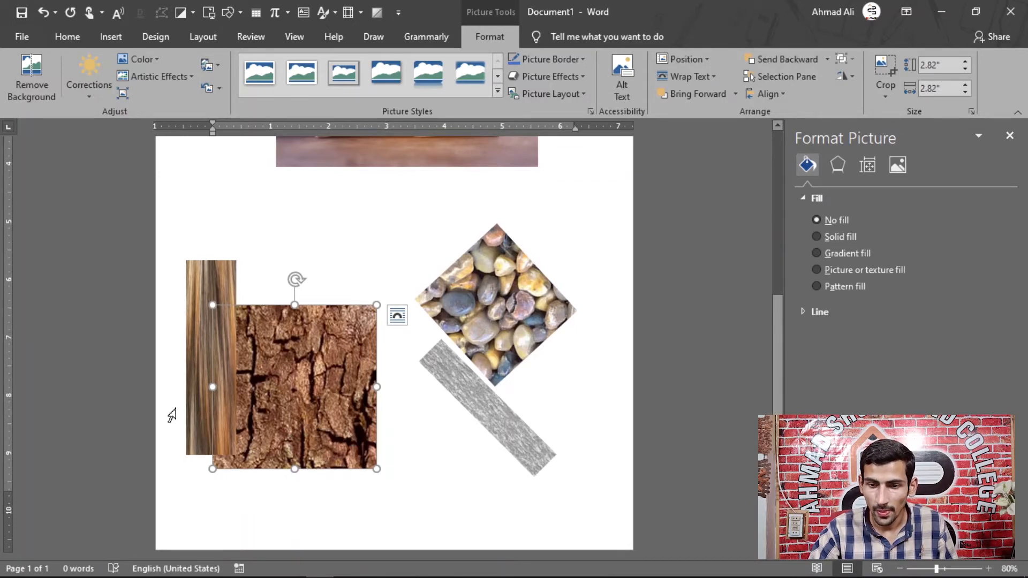
Enable Use Alignment Guides for positioning the pictures, keeping the bark square selected
{"action": "left_click", "coordinate": [784, 95]}
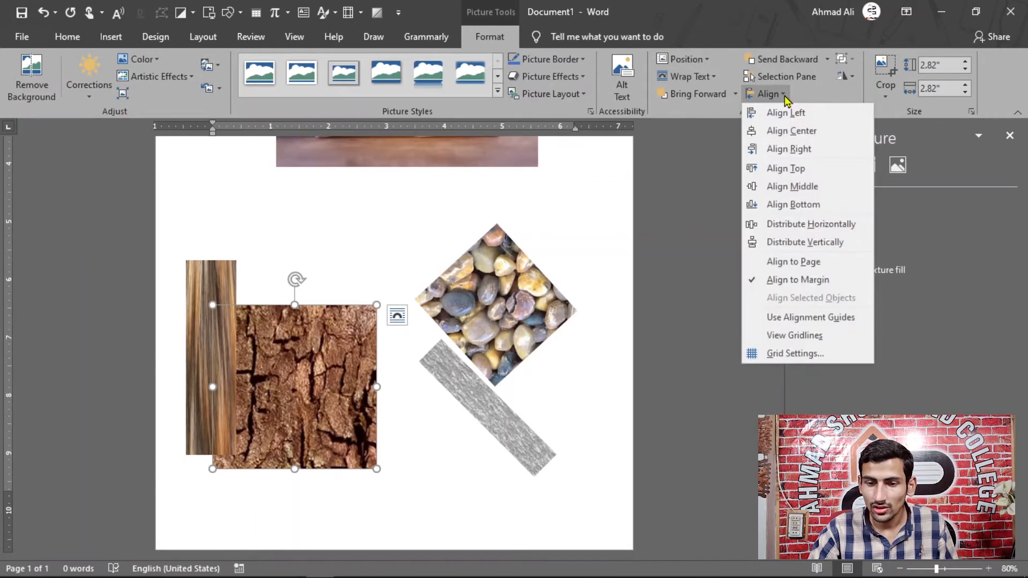
{"action": "left_click", "coordinate": [842, 321]}
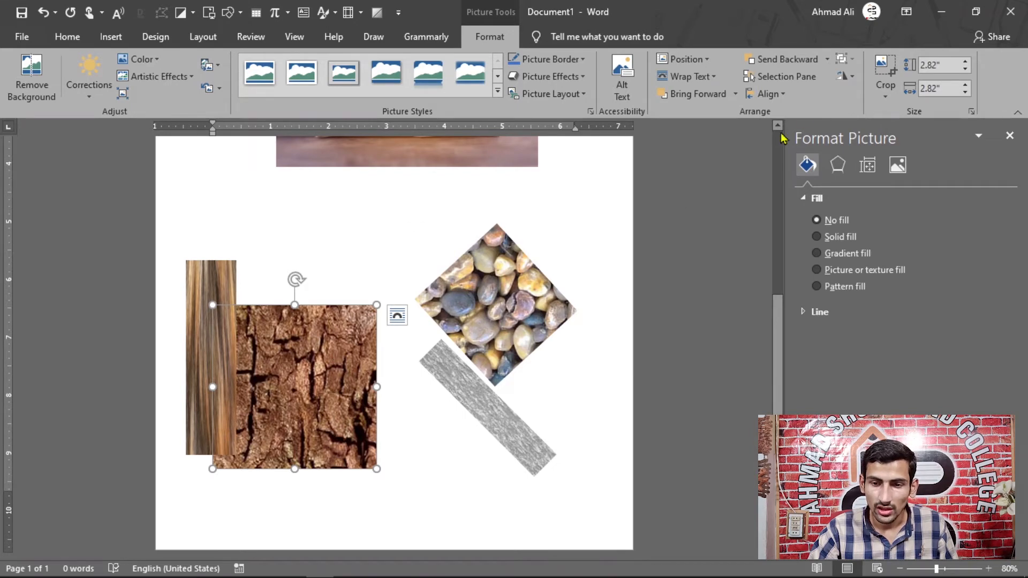
{"action": "left_click", "coordinate": [776, 94]}
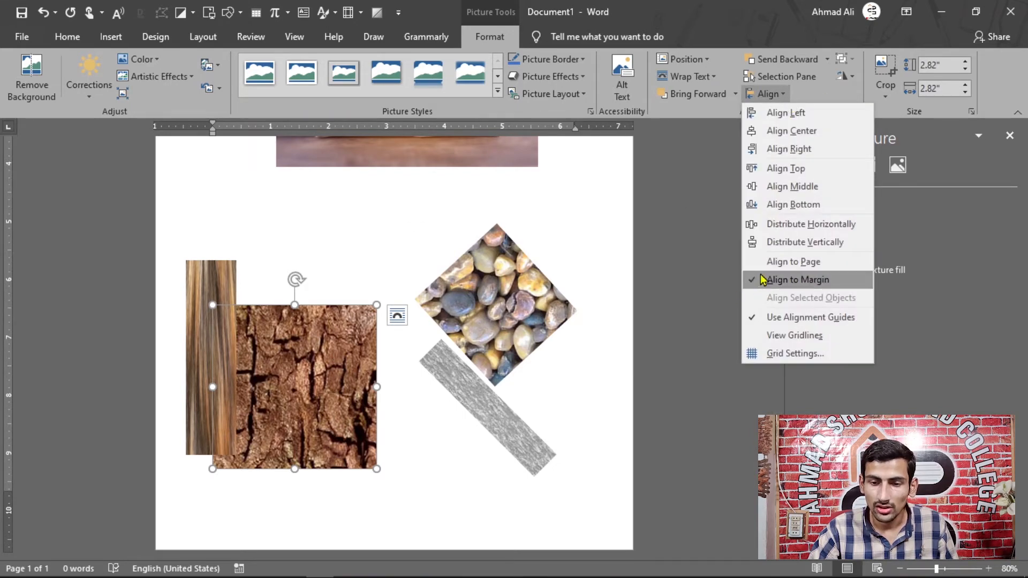
{"action": "left_click", "coordinate": [325, 388]}
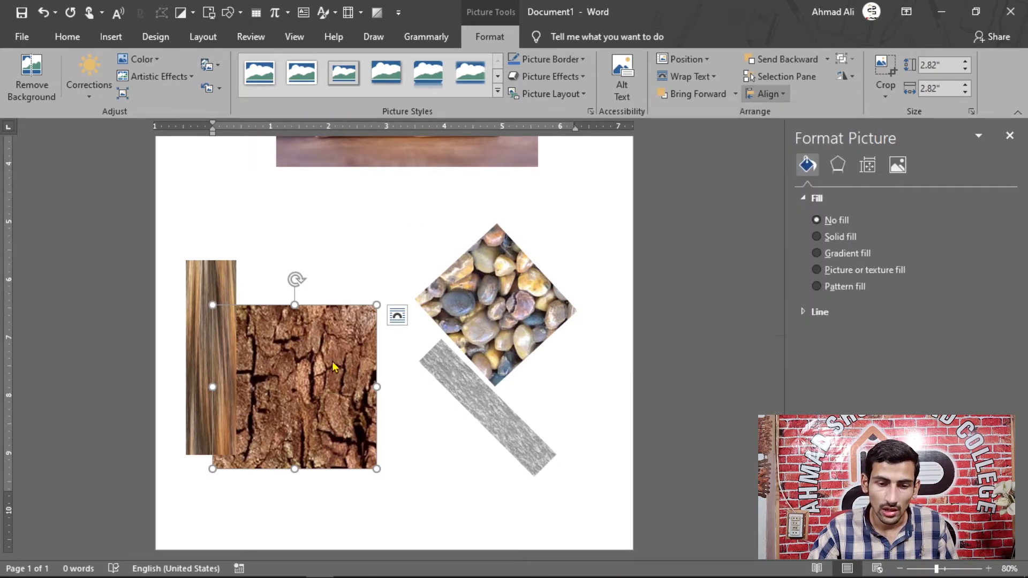
Move the bark square up to the page centre just below the open book, positioning it with the alignment guides
{"action": "left_click_drag", "start_coordinate": [322, 391], "coordinate": [402, 376]}
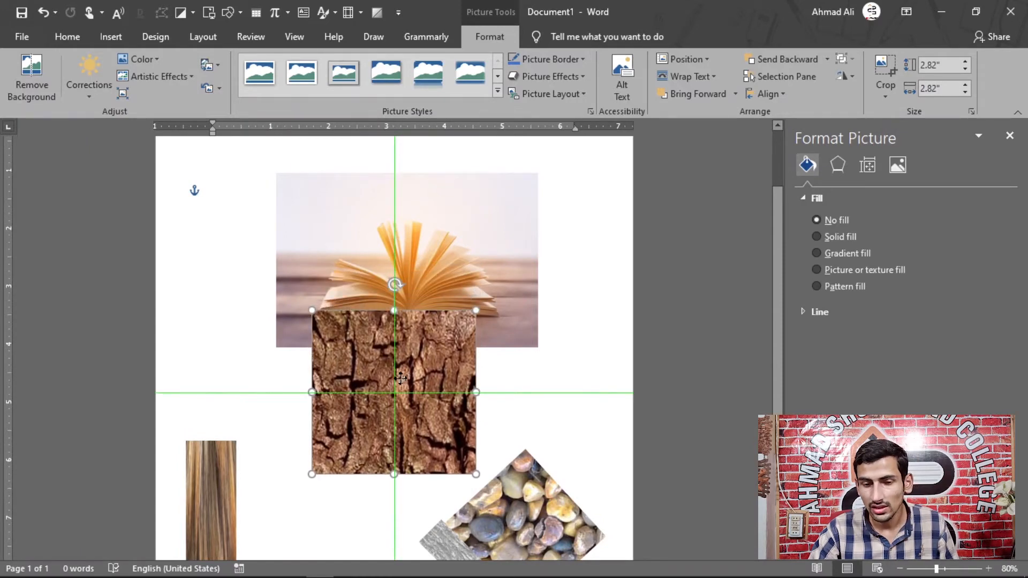
{"action": "left_click_drag", "start_coordinate": [401, 378], "coordinate": [430, 371]}
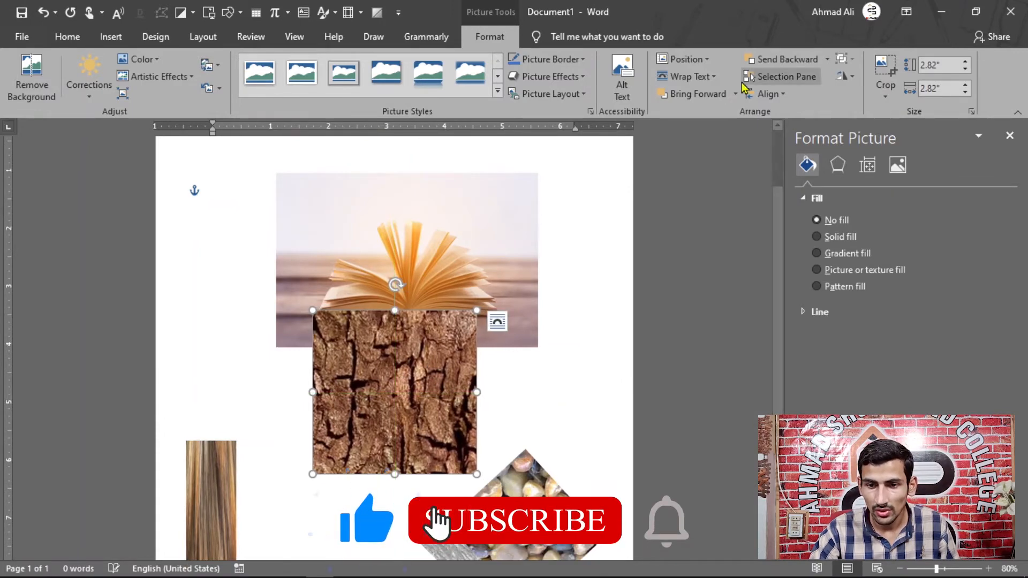
Show the gridlines and use them to place the bark square in the gap below the book picture
{"action": "left_click", "coordinate": [767, 94]}
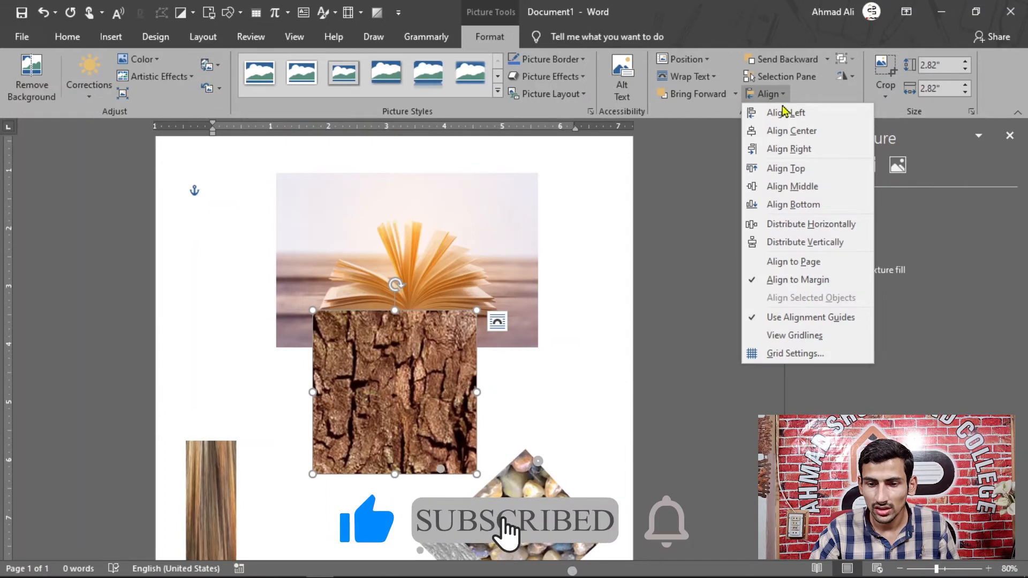
{"action": "left_click", "coordinate": [797, 337]}
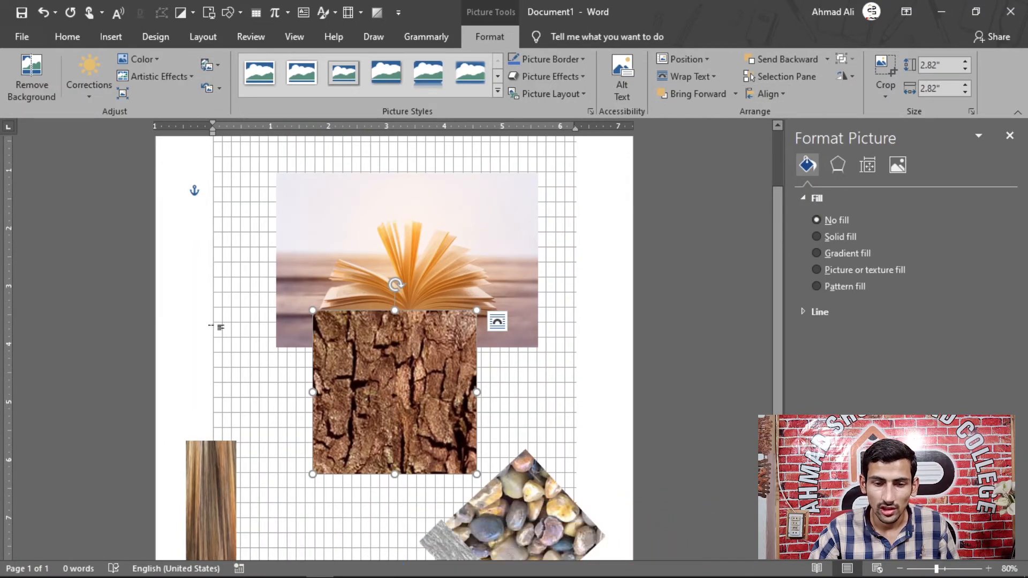
{"action": "left_click_drag", "start_coordinate": [393, 375], "coordinate": [359, 446]}
{"action": "scroll", "coordinate": [333, 426], "scroll_direction": "down", "scroll_amount": 5}
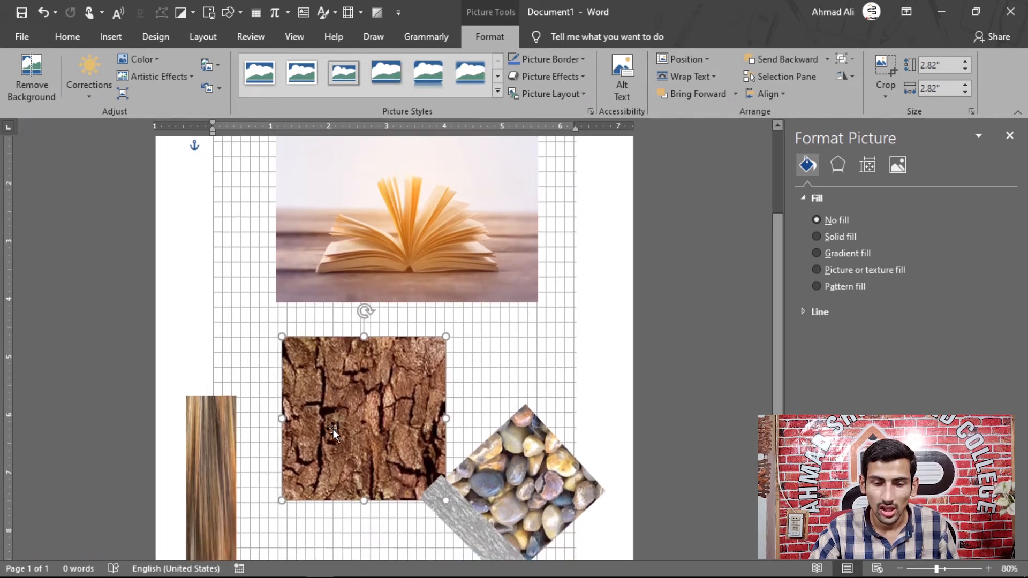
{"action": "left_click_drag", "start_coordinate": [278, 416], "coordinate": [272, 422]}
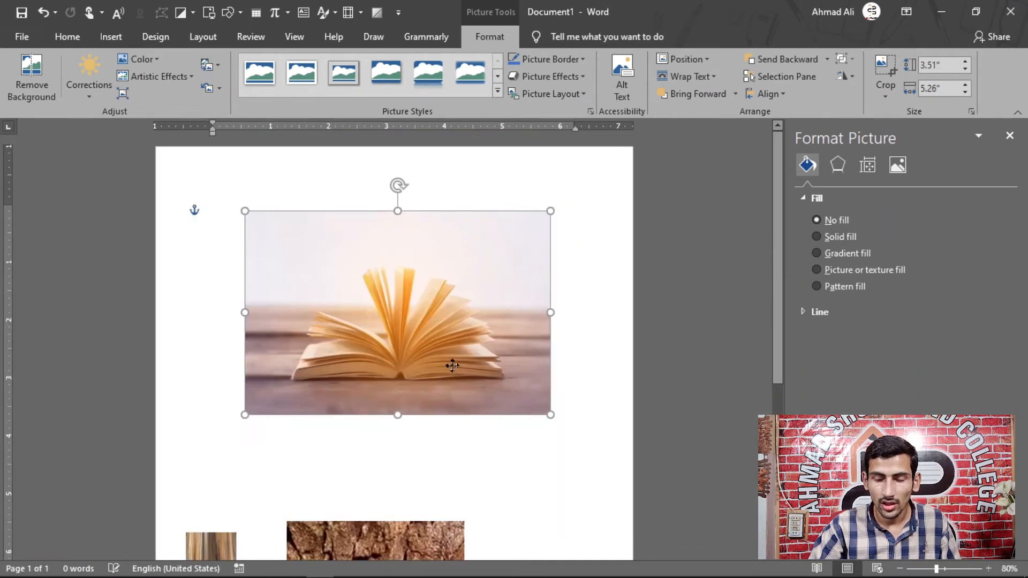
Reposition the book picture near the top of the page, centred horizontally
{"action": "left_click_drag", "start_coordinate": [453, 364], "coordinate": [459, 358]}
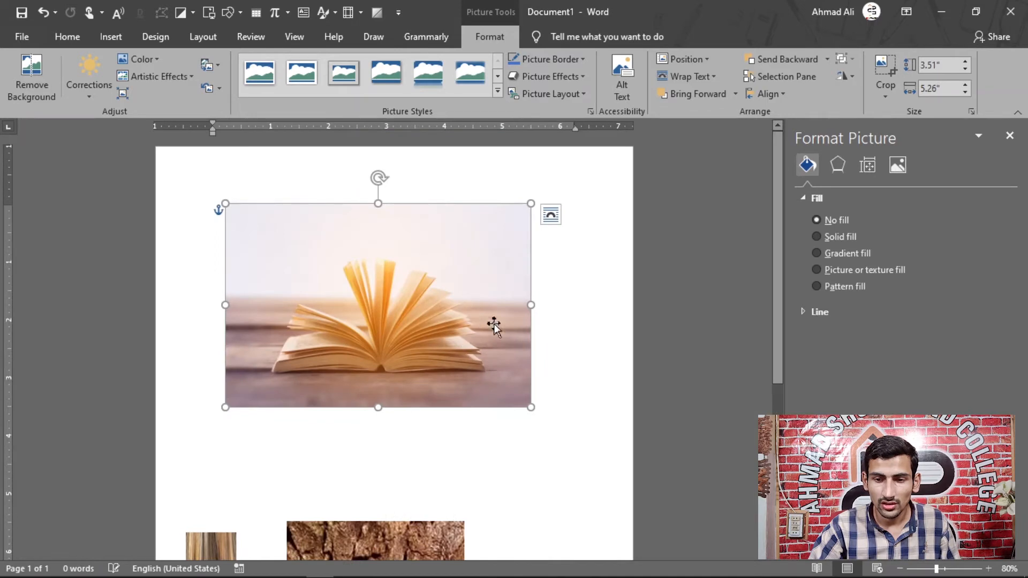
{"action": "scroll", "coordinate": [475, 279], "scroll_direction": "up", "scroll_amount": 7, "text": "ctrl"}
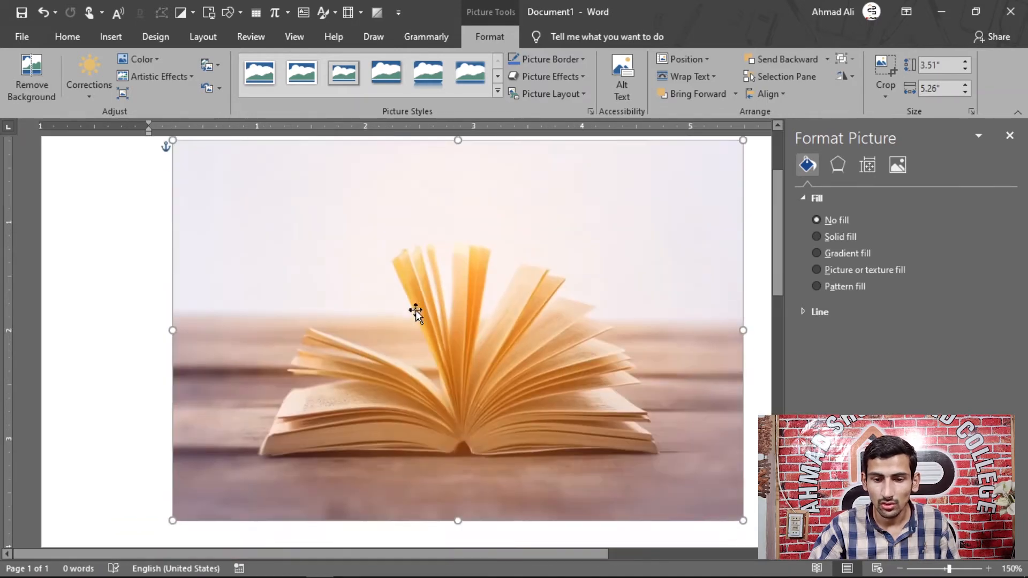
{"action": "scroll", "coordinate": [483, 311], "scroll_direction": "down", "scroll_amount": 3, "text": "ctrl"}
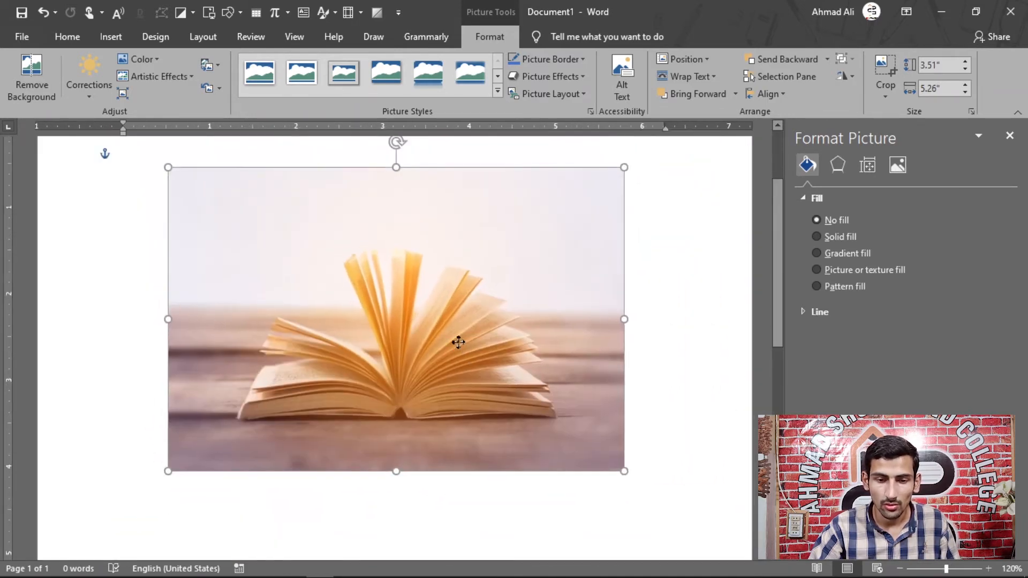
Crop the book picture closely around the open book to about 2.18" by 3.74", and enlarge it to about 2.7" by 4.64"
{"action": "left_click", "coordinate": [889, 73]}
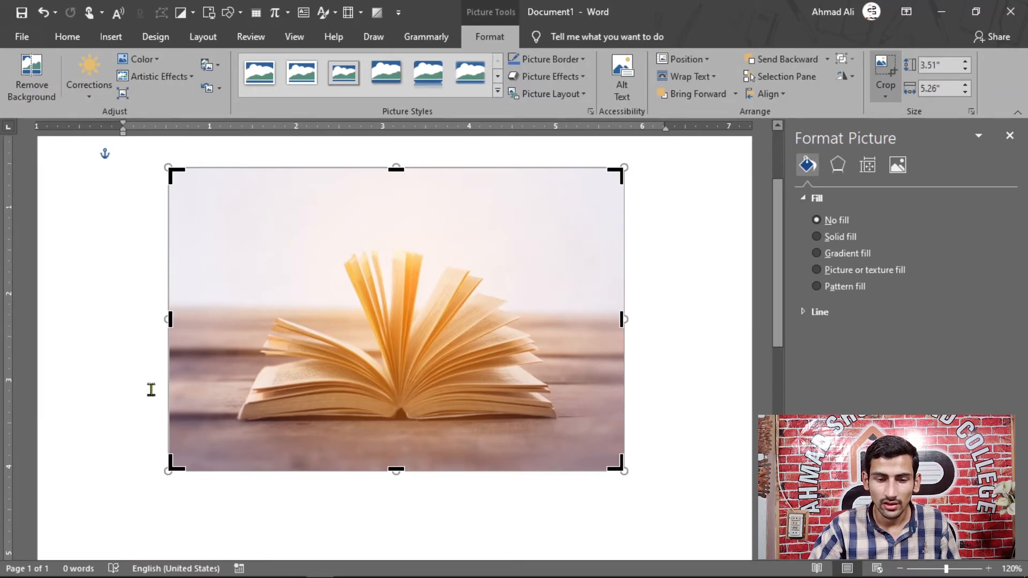
{"action": "left_click_drag", "start_coordinate": [175, 462], "coordinate": [234, 427]}
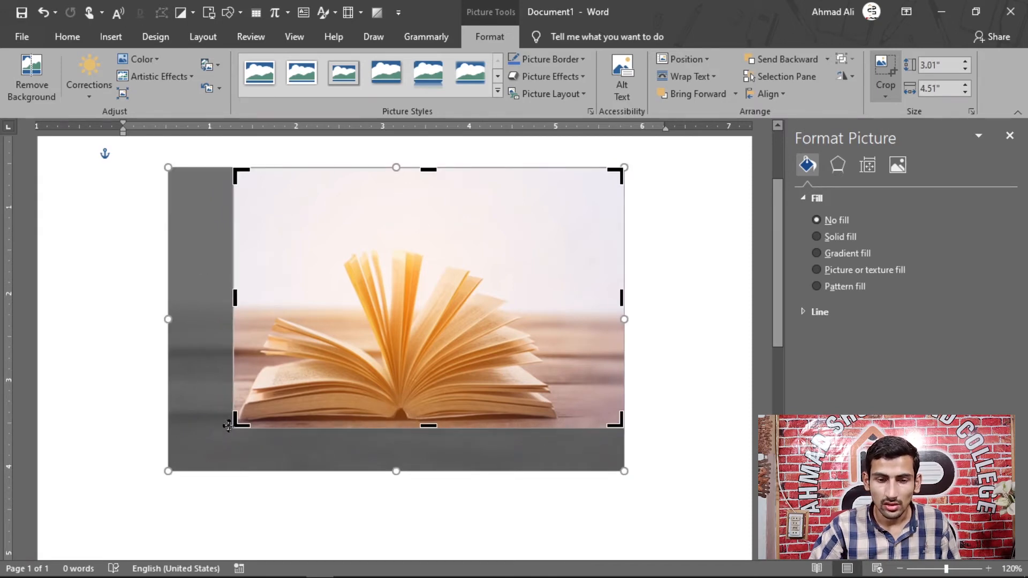
{"action": "left_click_drag", "start_coordinate": [609, 178], "coordinate": [547, 247]}
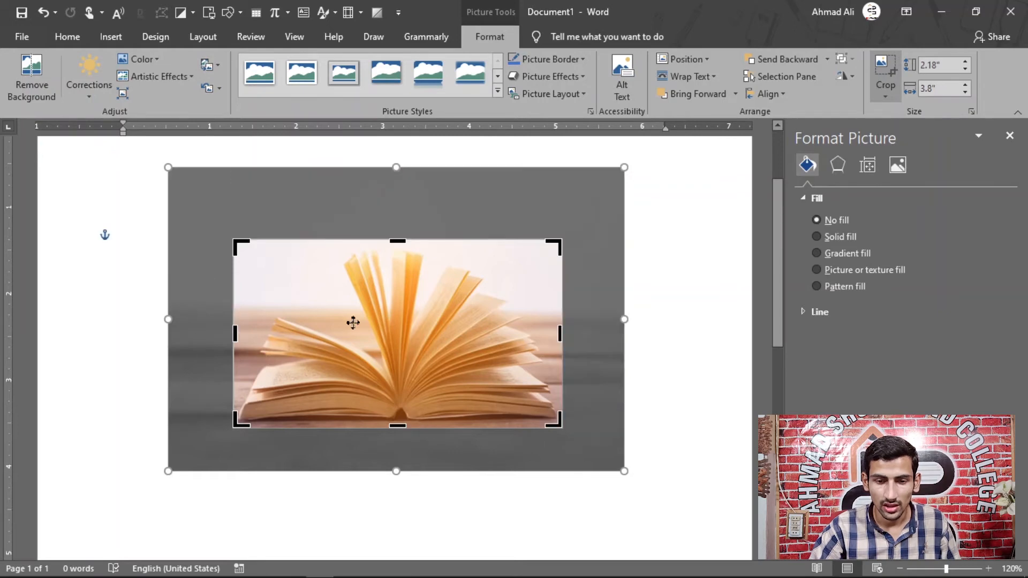
{"action": "mouse_move", "coordinate": [397, 244]}
{"action": "left_mouse_down"}
{"action": "mouse_move", "coordinate": [395, 282]}
{"action": "mouse_move", "coordinate": [402, 241]}
{"action": "left_mouse_up"}
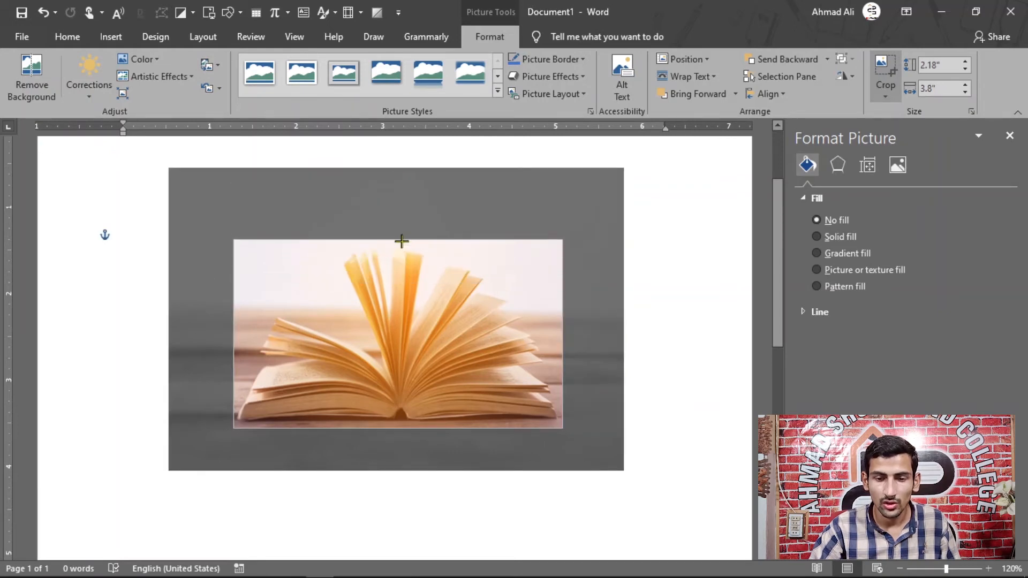
{"action": "mouse_move", "coordinate": [562, 333]}
{"action": "left_mouse_down"}
{"action": "mouse_move", "coordinate": [544, 332]}
{"action": "mouse_move", "coordinate": [555, 333]}
{"action": "left_mouse_up"}
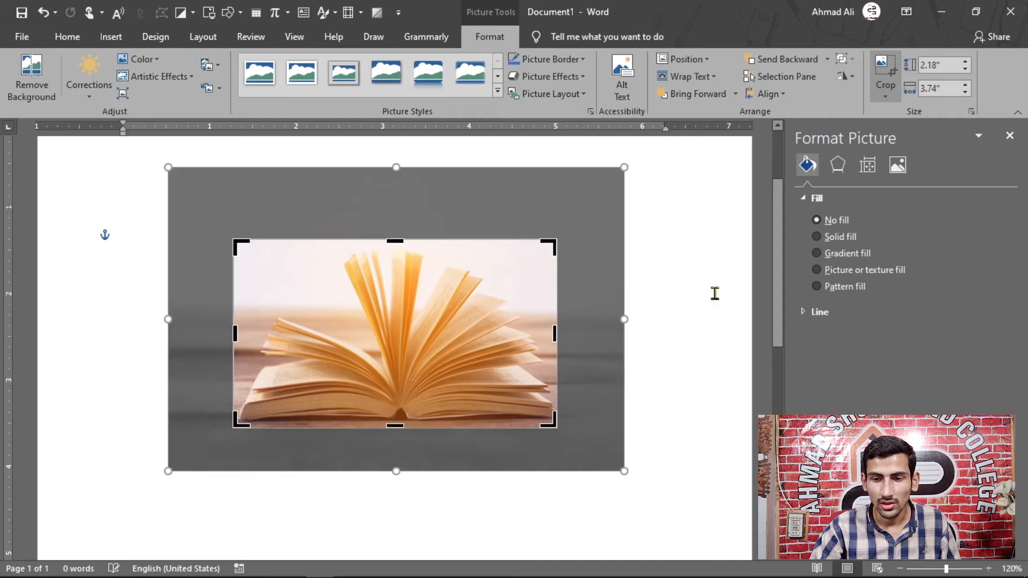
{"action": "left_click", "coordinate": [883, 70]}
{"action": "left_click_drag", "start_coordinate": [374, 310], "coordinate": [346, 270]}
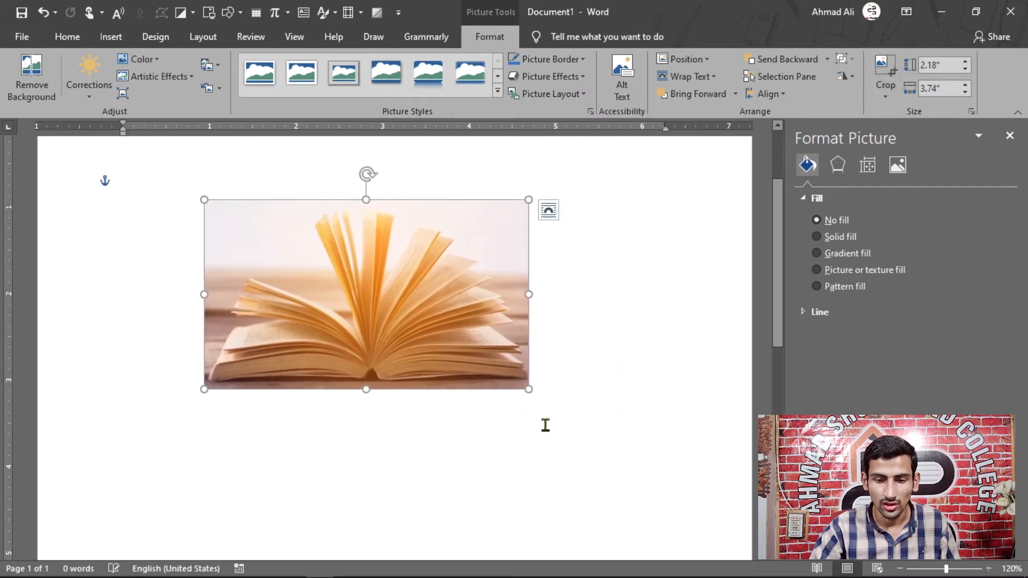
{"action": "left_click_drag", "start_coordinate": [524, 389], "coordinate": [600, 425]}
Crop the book picture to the basic pentagon shape
{"action": "left_click", "coordinate": [886, 97]}
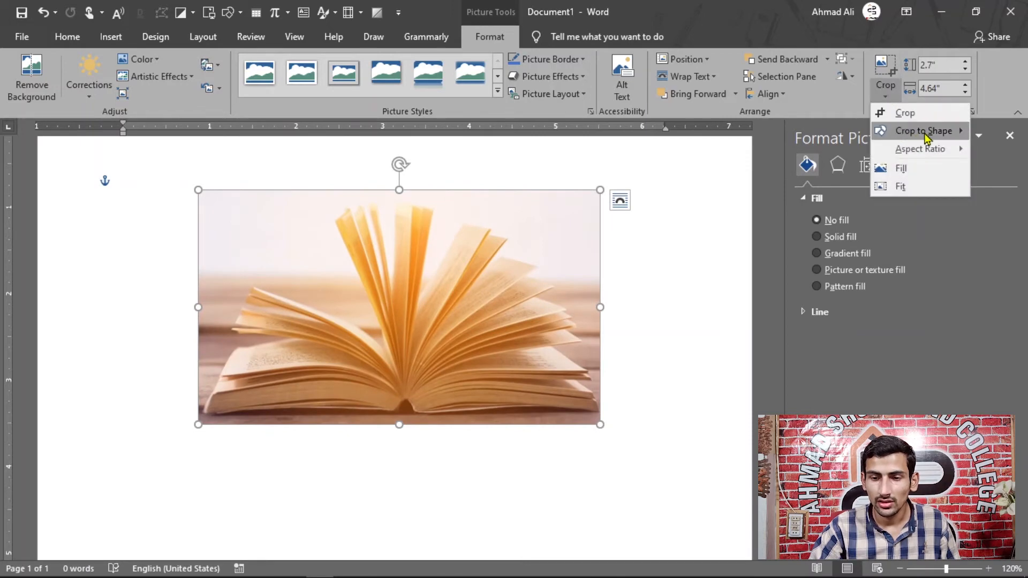
{"action": "mouse_move", "coordinate": [927, 139]}
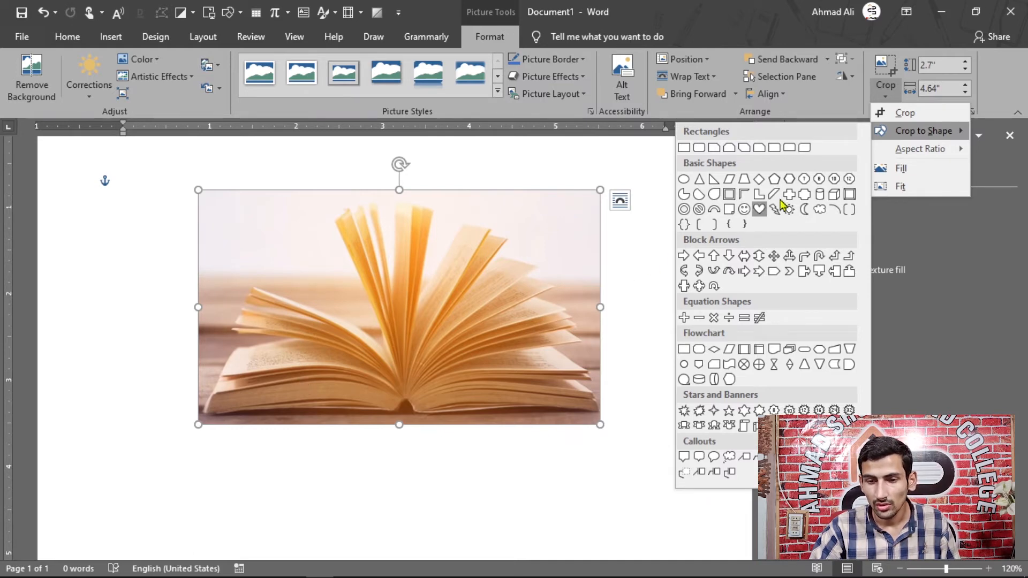
{"action": "left_click", "coordinate": [775, 180]}
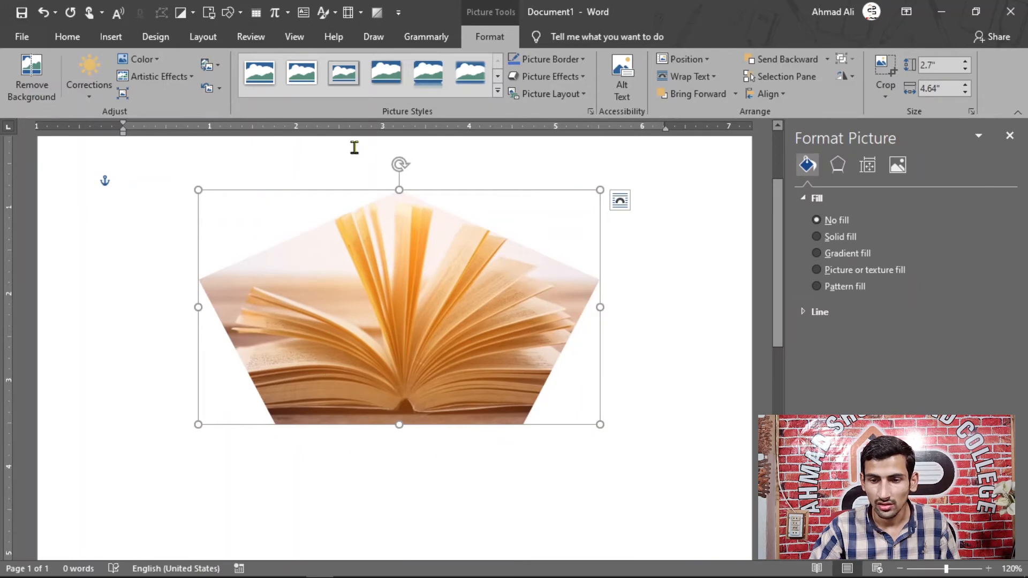
Crop the book picture to the cube shape and shift it slightly down the page
{"action": "left_click", "coordinate": [885, 93]}
{"action": "left_click", "coordinate": [835, 196]}
{"action": "left_click_drag", "start_coordinate": [517, 292], "coordinate": [535, 303]}
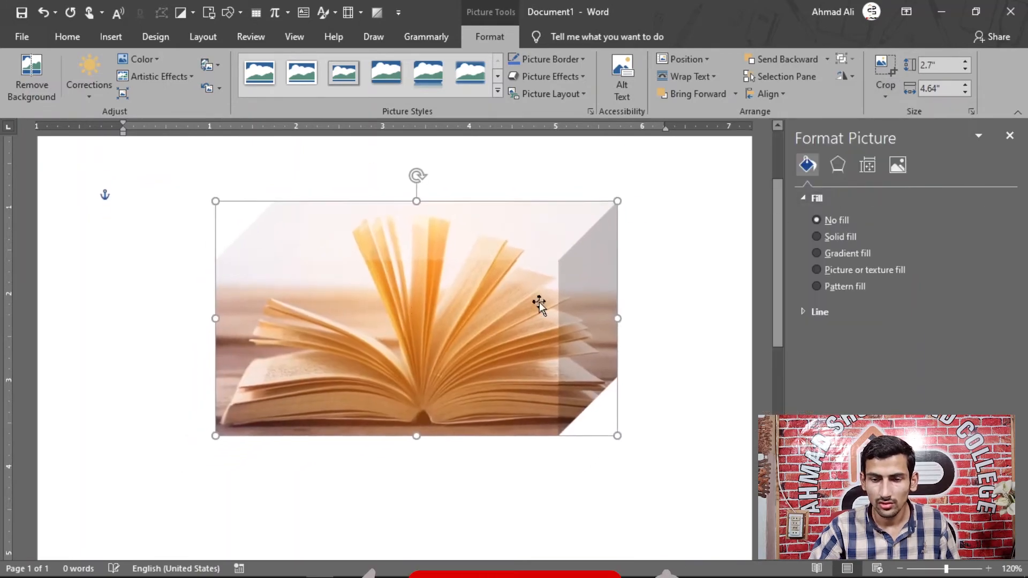
Crop the book picture to the pentagon block arrow shape and reposition it on the page
{"action": "left_click", "coordinate": [886, 94]}
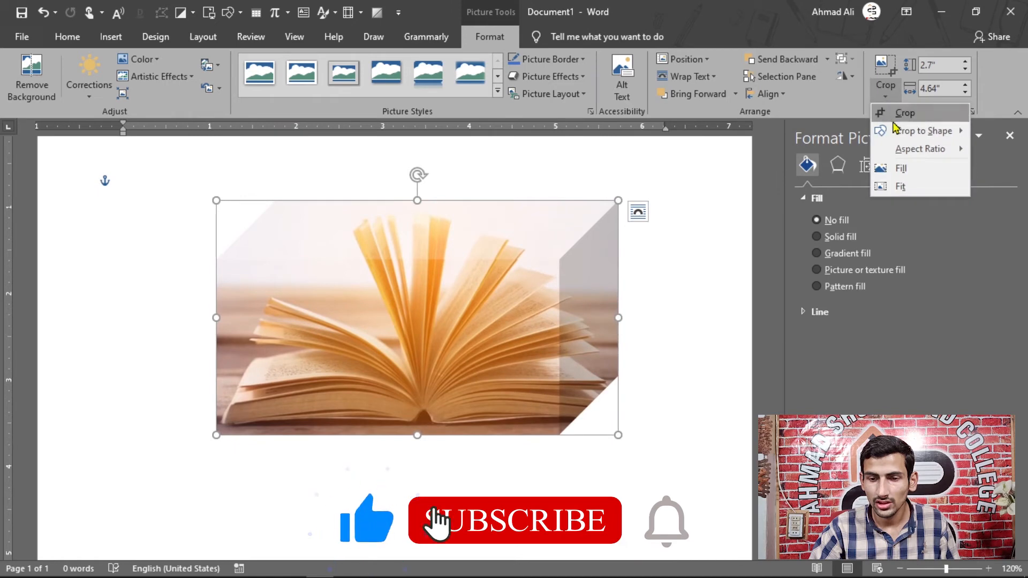
{"action": "mouse_move", "coordinate": [922, 131]}
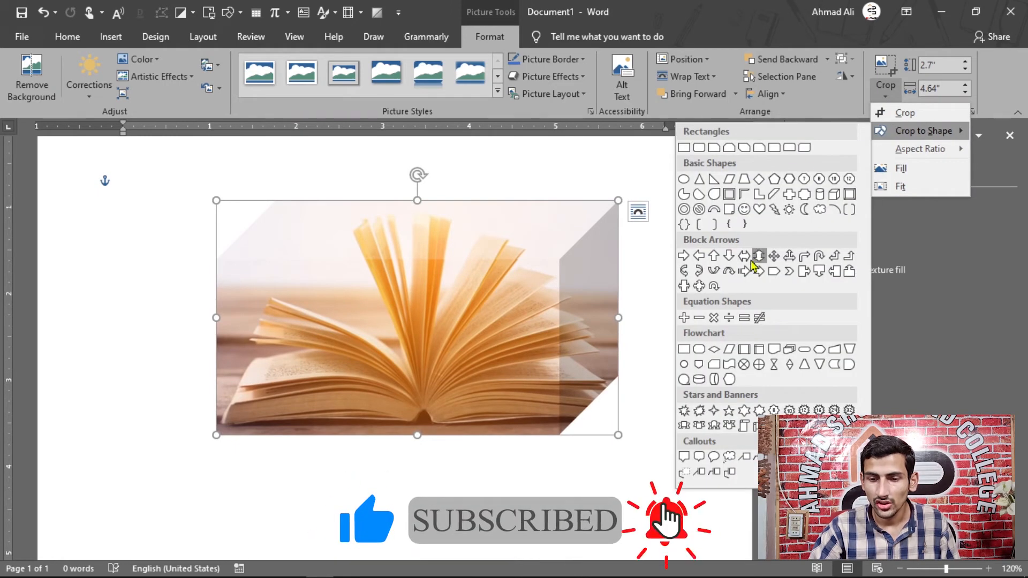
{"action": "left_click", "coordinate": [772, 276]}
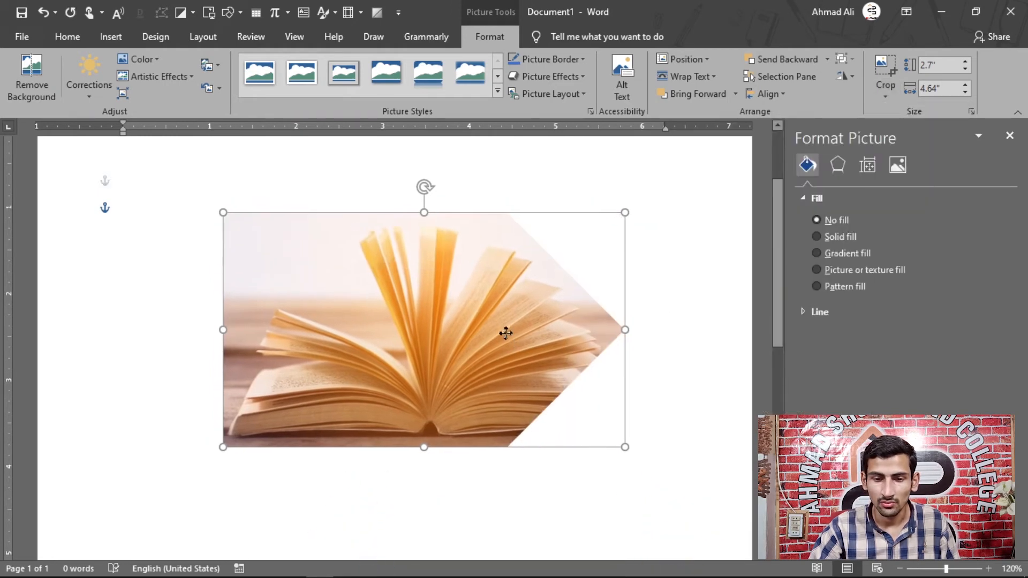
{"action": "left_click_drag", "start_coordinate": [531, 355], "coordinate": [464, 350]}
Undo the last two changes and move the book picture to the left margin
{"action": "key", "text": "ctrl+z"}
{"action": "key", "text": "ctrl+z"}
{"action": "left_click_drag", "start_coordinate": [470, 274], "coordinate": [376, 280]}
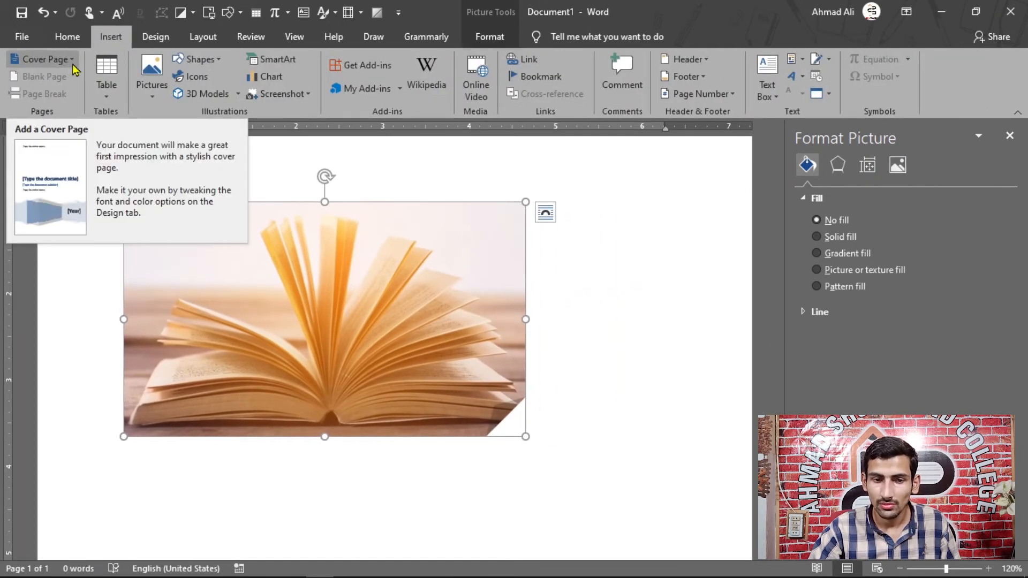
View the built-in cover page gallery and close it without choosing a design
{"action": "left_click", "coordinate": [71, 61]}
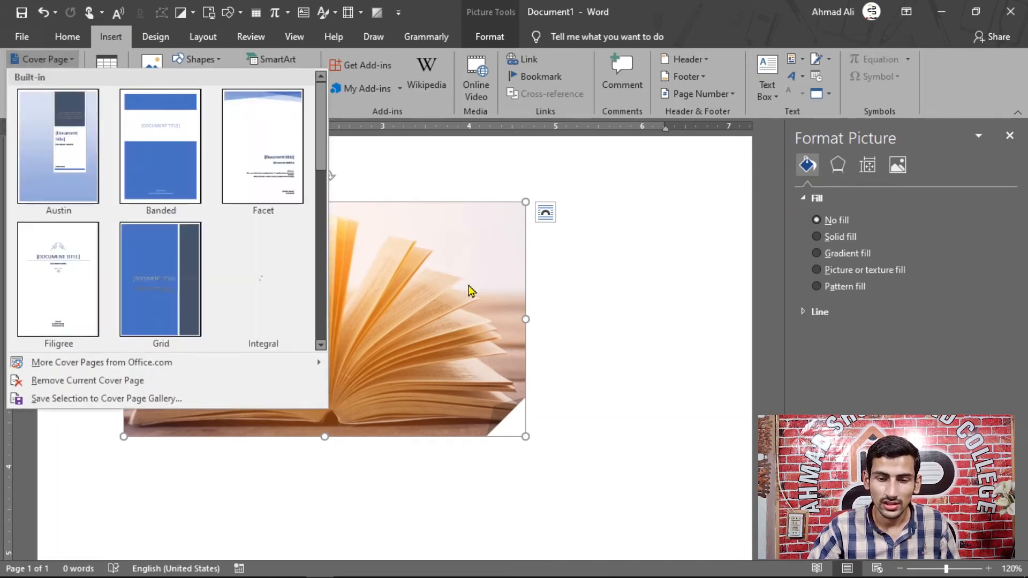
{"action": "left_click", "coordinate": [501, 286]}
Move the book picture back to the middle of the page and crop it to the oval shape
{"action": "left_click_drag", "start_coordinate": [427, 301], "coordinate": [549, 262]}
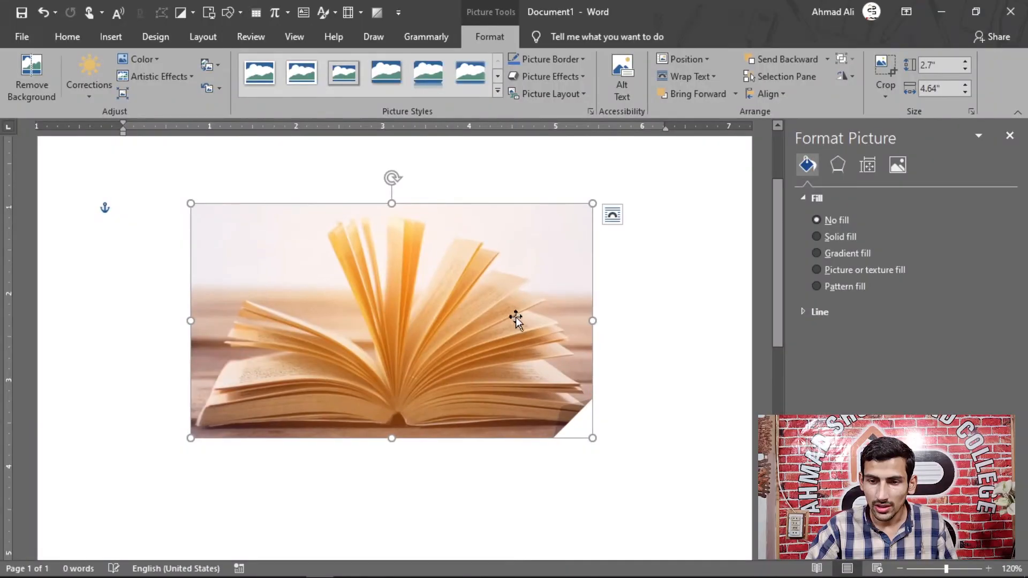
{"action": "left_click", "coordinate": [885, 94]}
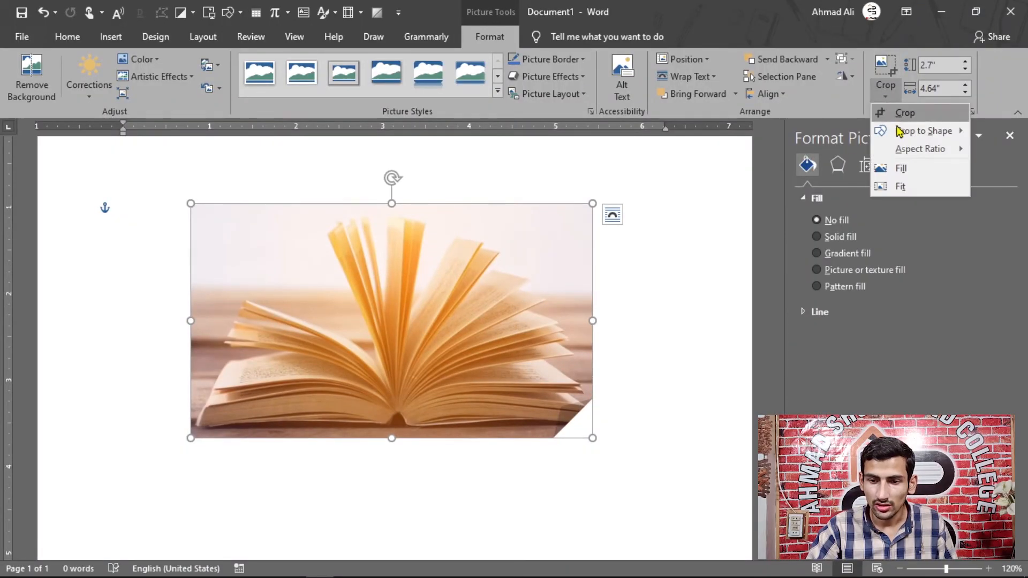
{"action": "mouse_move", "coordinate": [900, 132]}
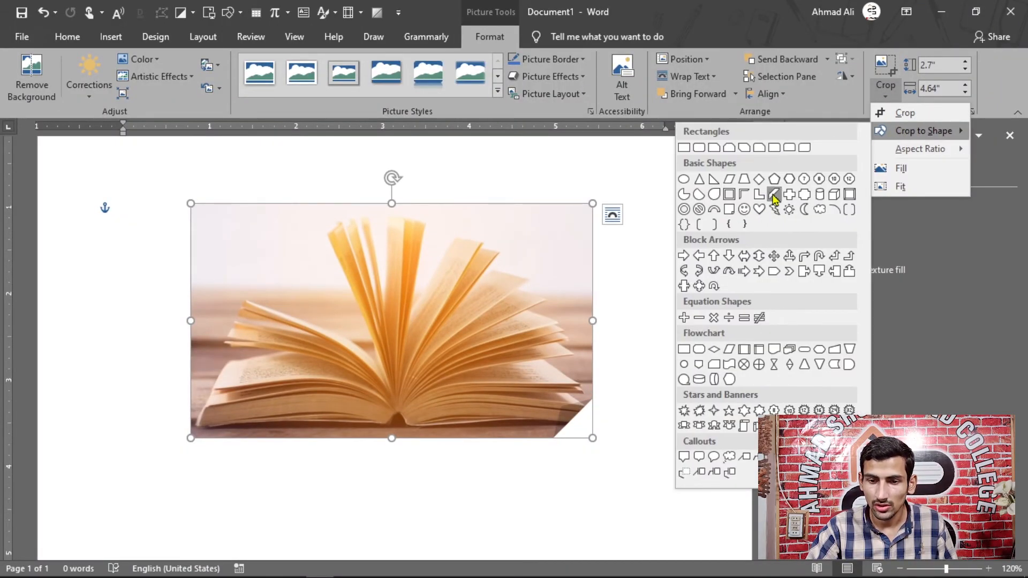
{"action": "left_click", "coordinate": [684, 179]}
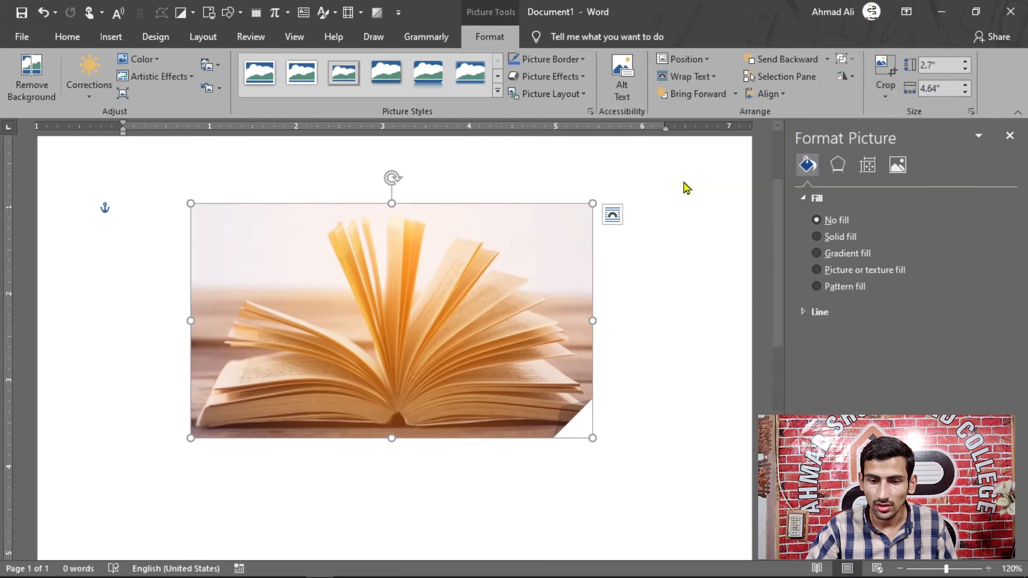
Apply the Fill crop option to the oval book picture and enlarge the image behind the crop frame
{"action": "left_click", "coordinate": [885, 97]}
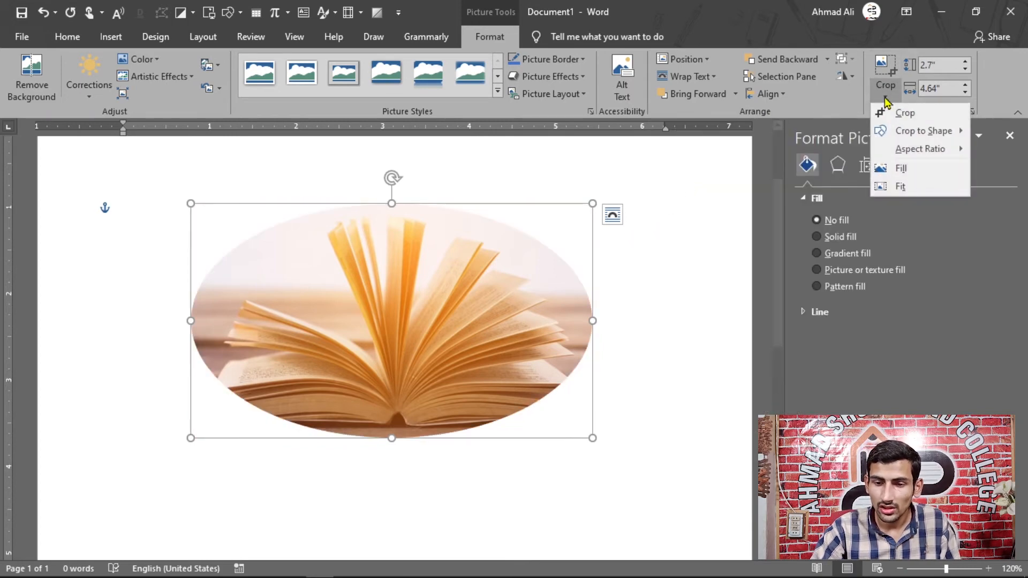
{"action": "left_click", "coordinate": [910, 173]}
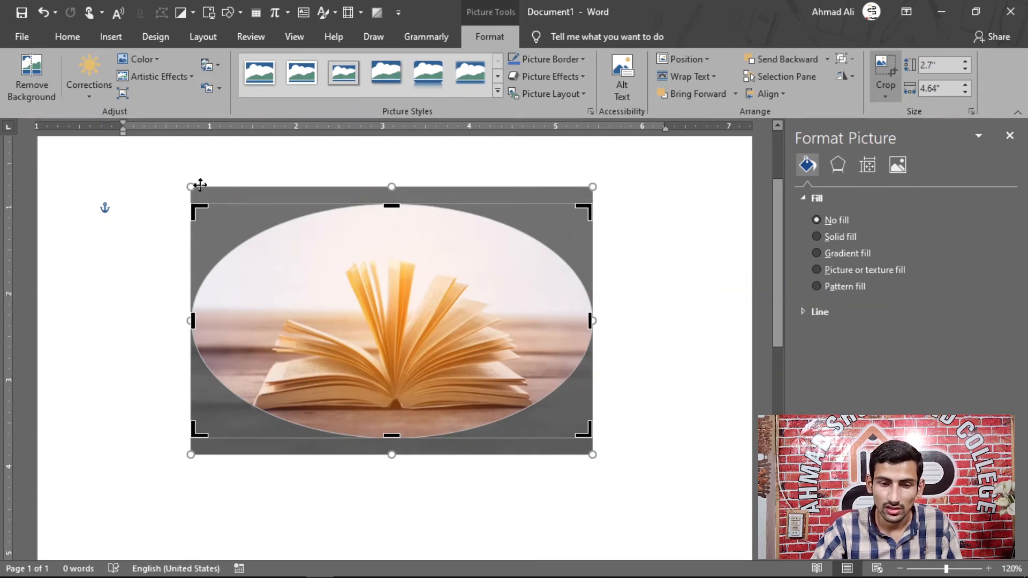
{"action": "left_click_drag", "start_coordinate": [191, 185], "coordinate": [135, 150]}
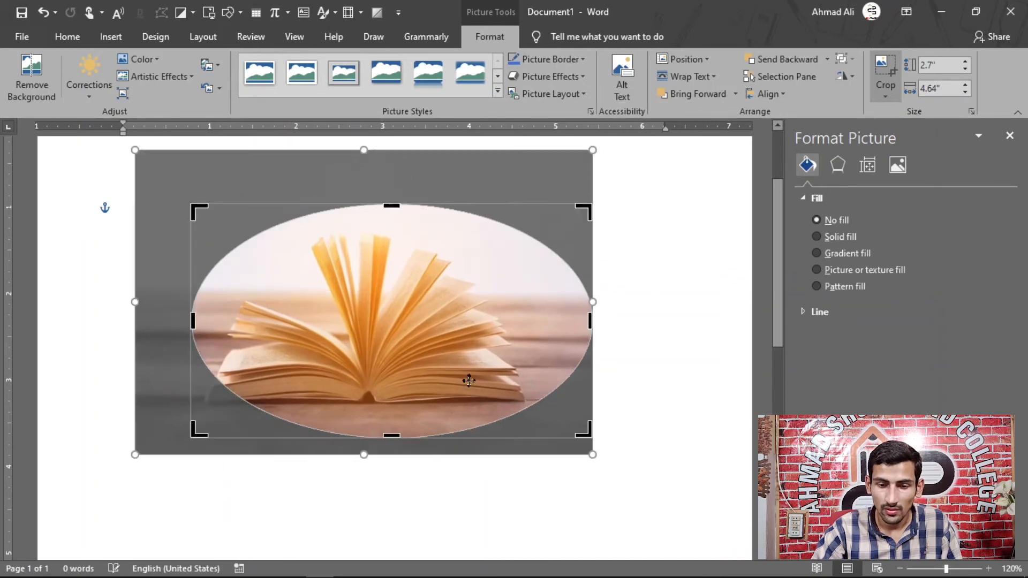
{"action": "left_click_drag", "start_coordinate": [589, 456], "coordinate": [711, 503]}
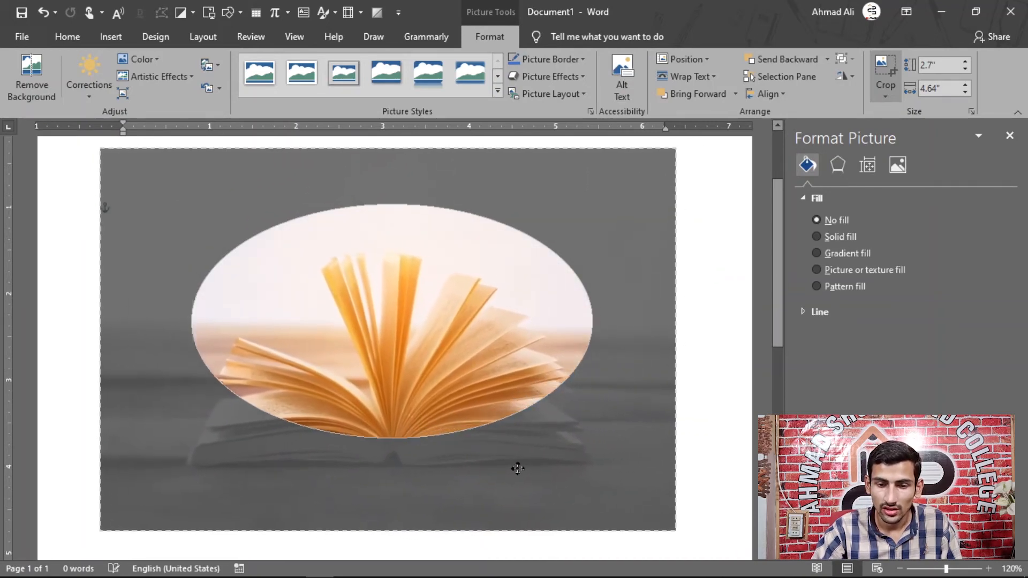